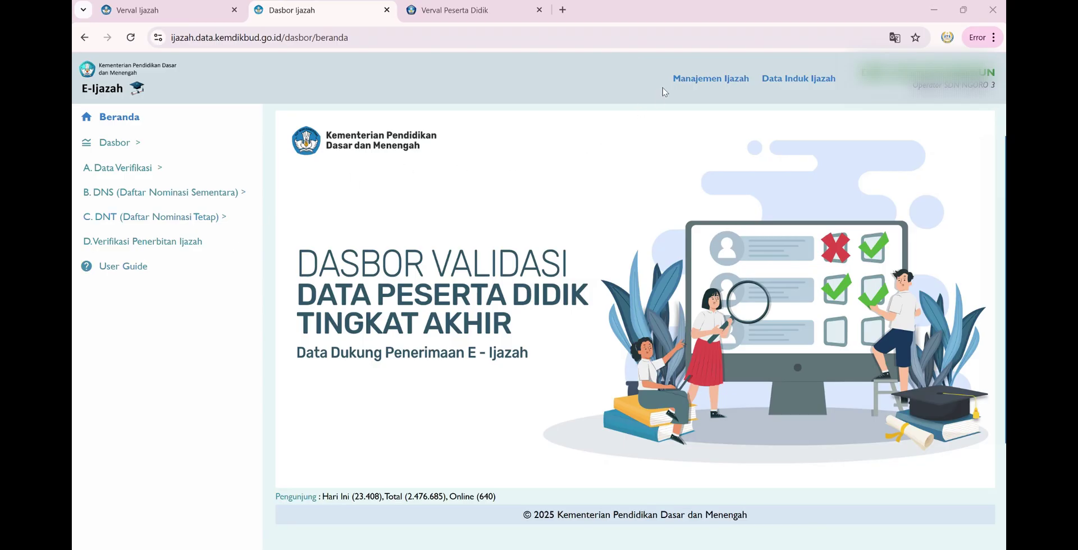
drag(670, 92, 840, 94)
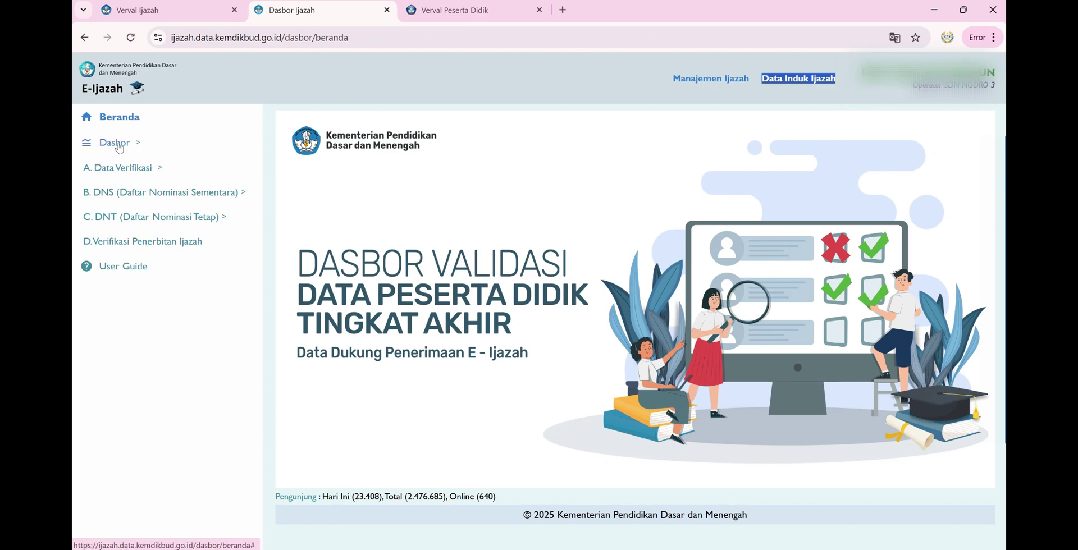
click(136, 144)
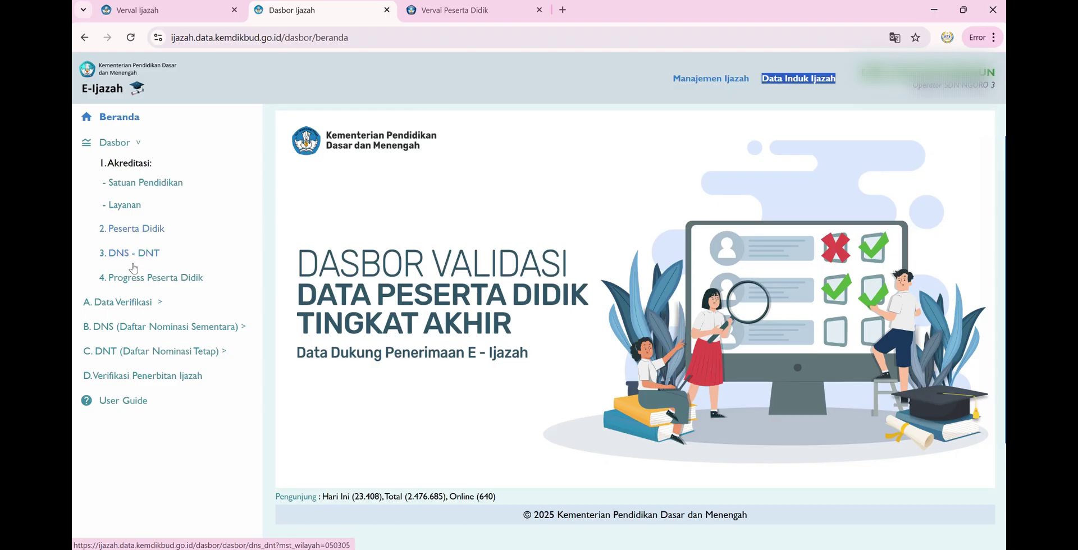
click(133, 145)
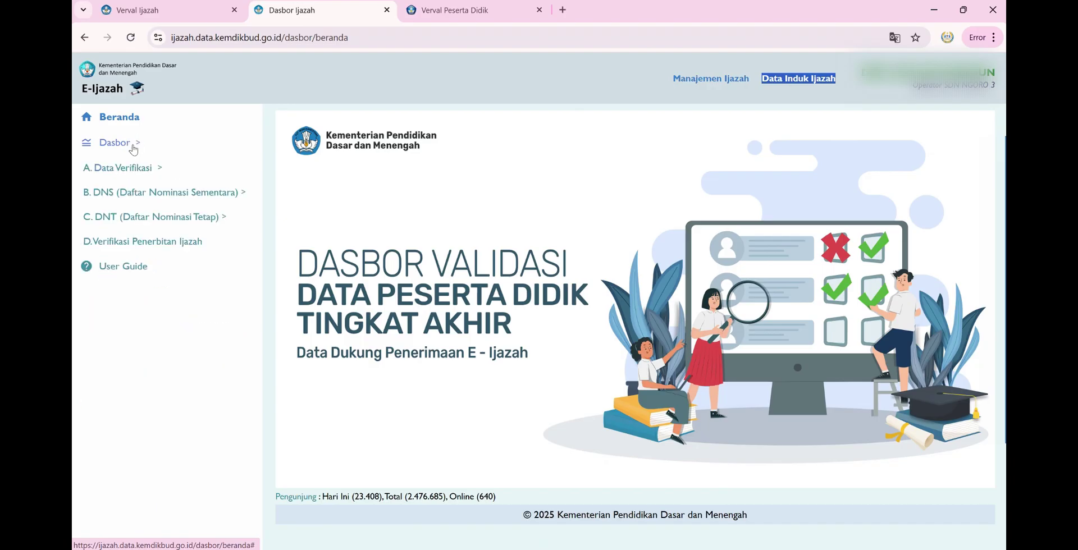
View the Satuan Pendidikan (Akreditasi) data from Nasional through Prov. Jawa Timur to Kab. Mojokerto and examine the accreditation figures per district.
click(142, 171)
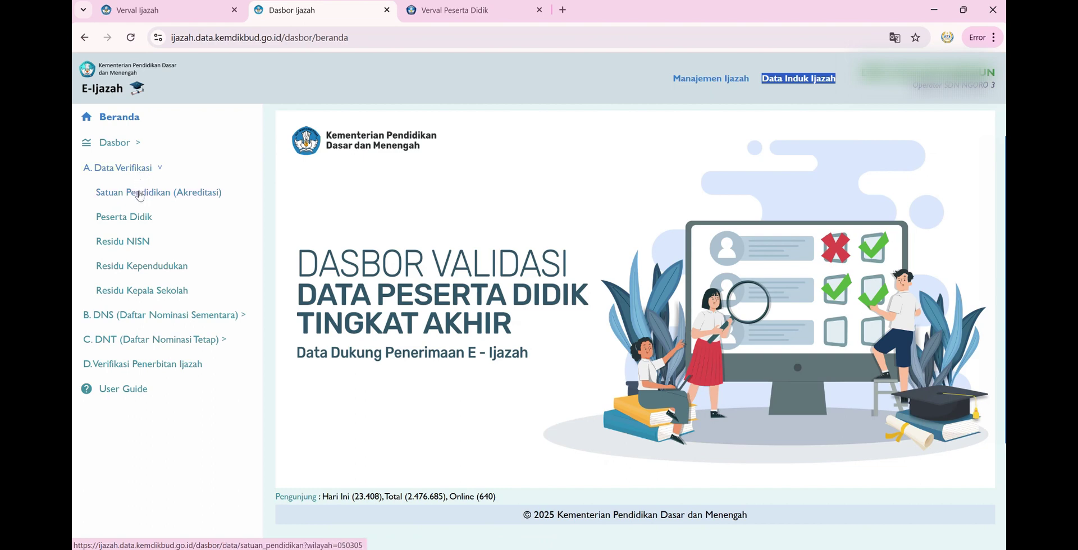
click(139, 194)
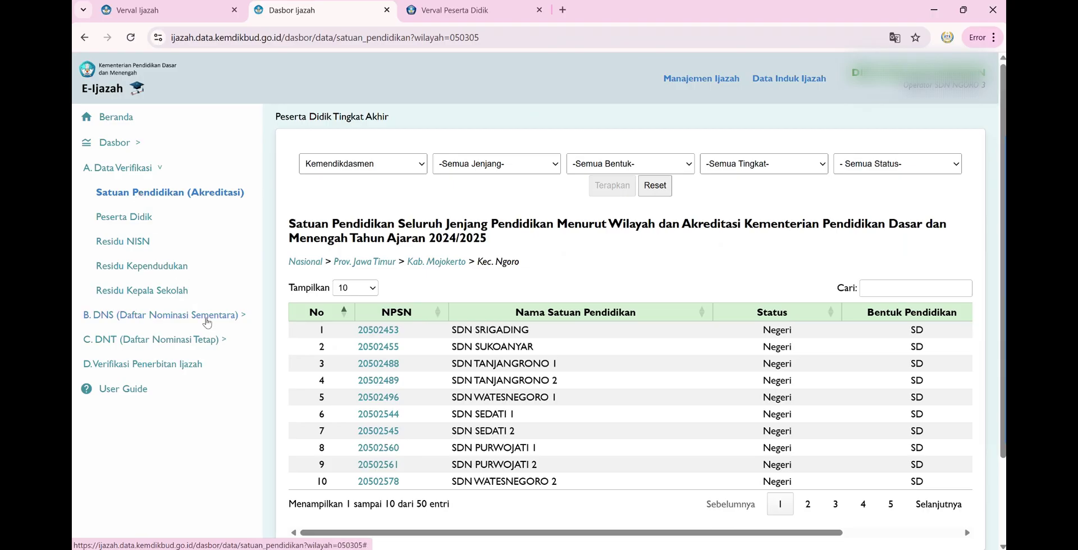
click(305, 266)
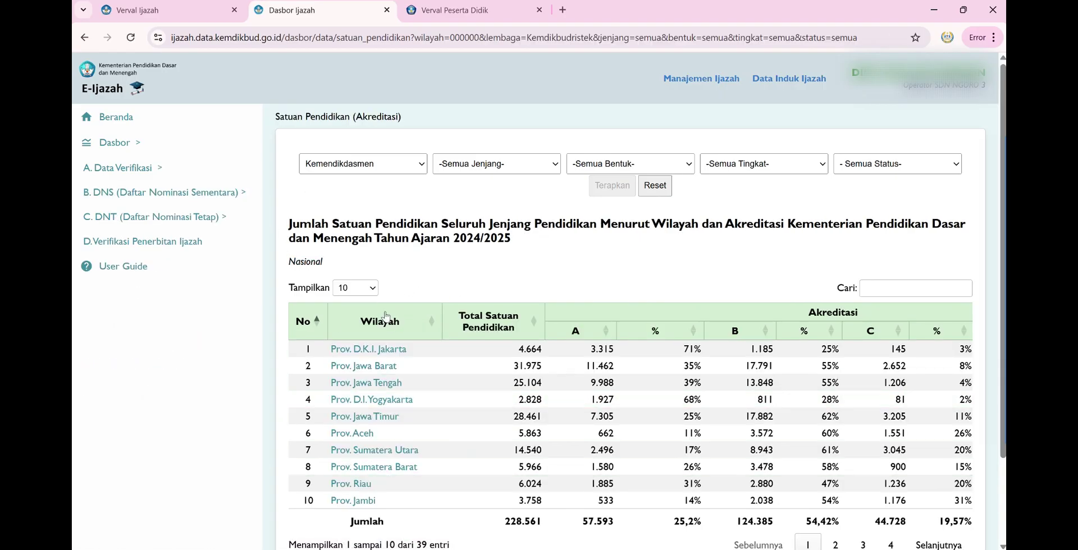
click(372, 416)
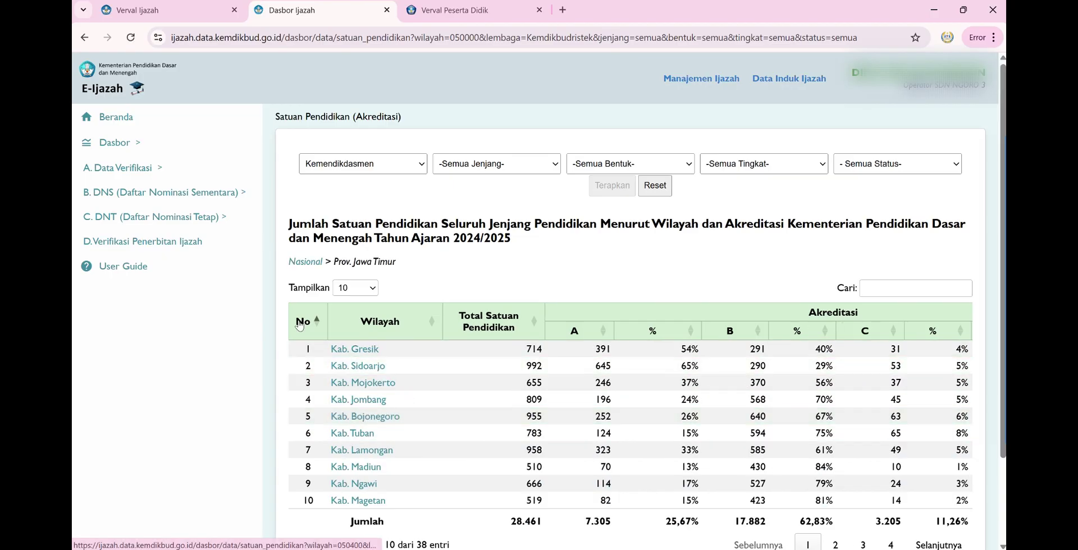
click(361, 384)
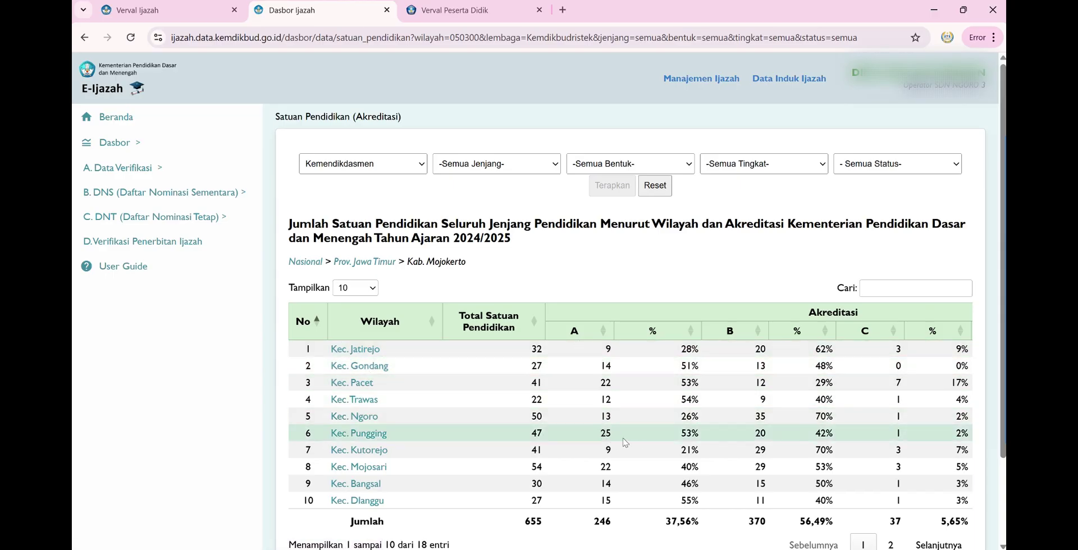
double_click(752, 437)
double_click(898, 433)
scroll(753, 415, down, 2)
scroll(752, 415, up, 2)
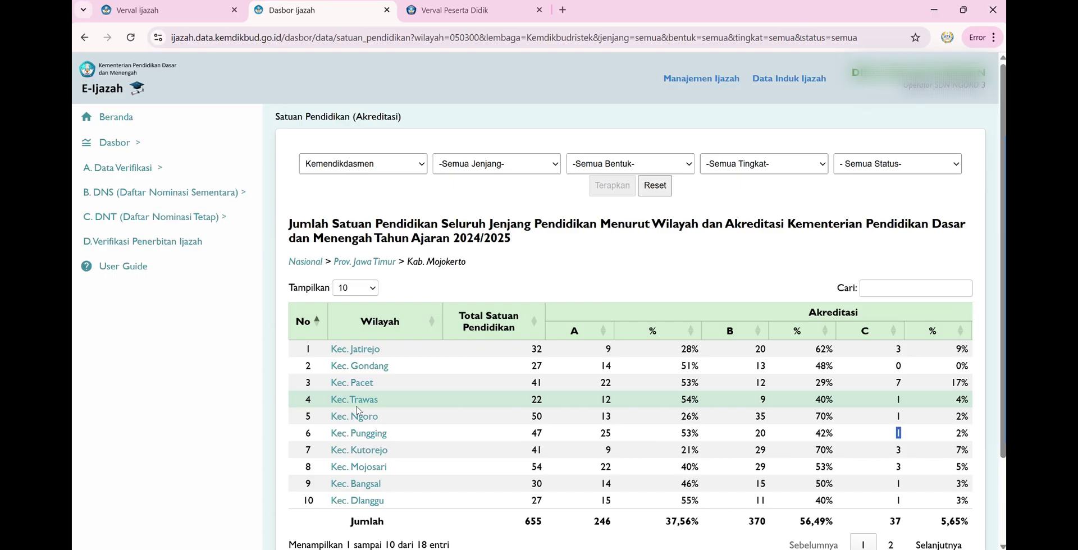
Open the Peserta Didik verification data and switch it to the Nasional level.
click(158, 172)
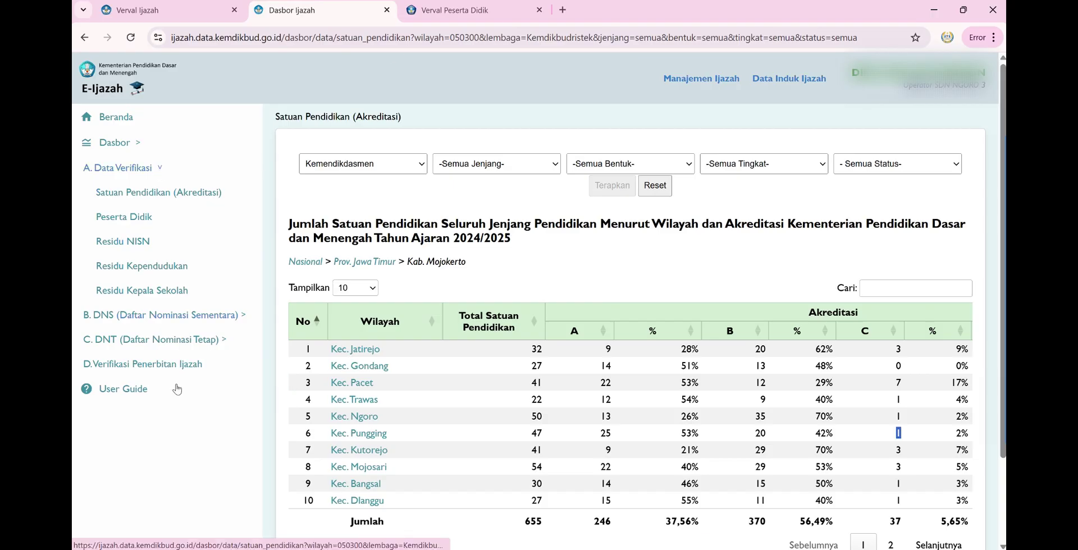
click(139, 224)
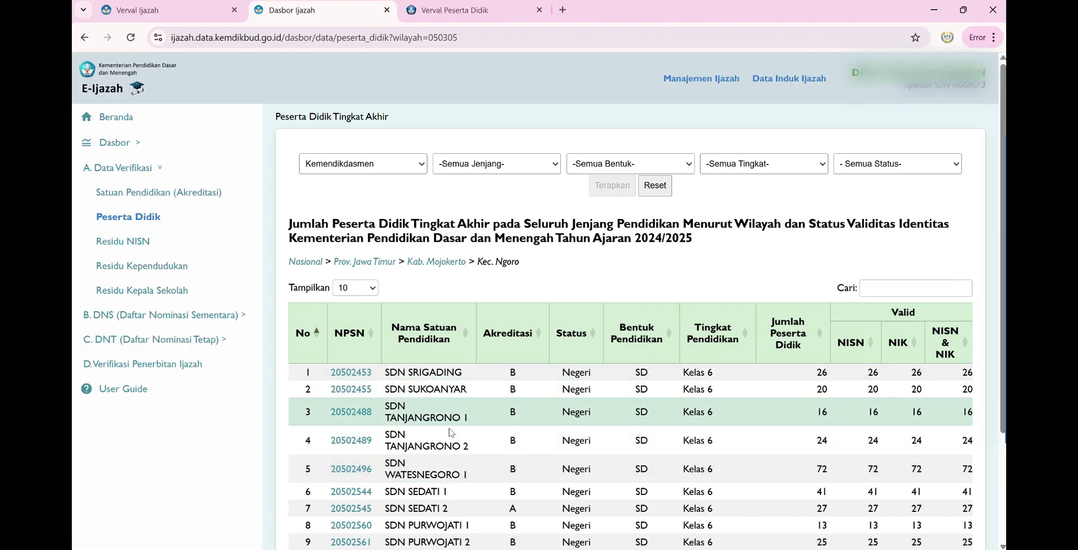
scroll(447, 472, down, 1)
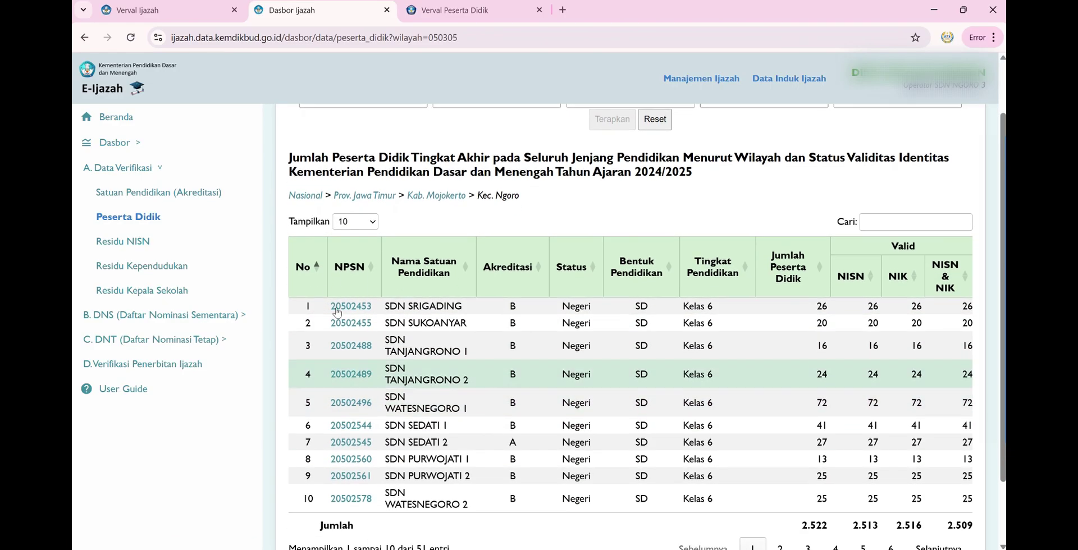
click(302, 198)
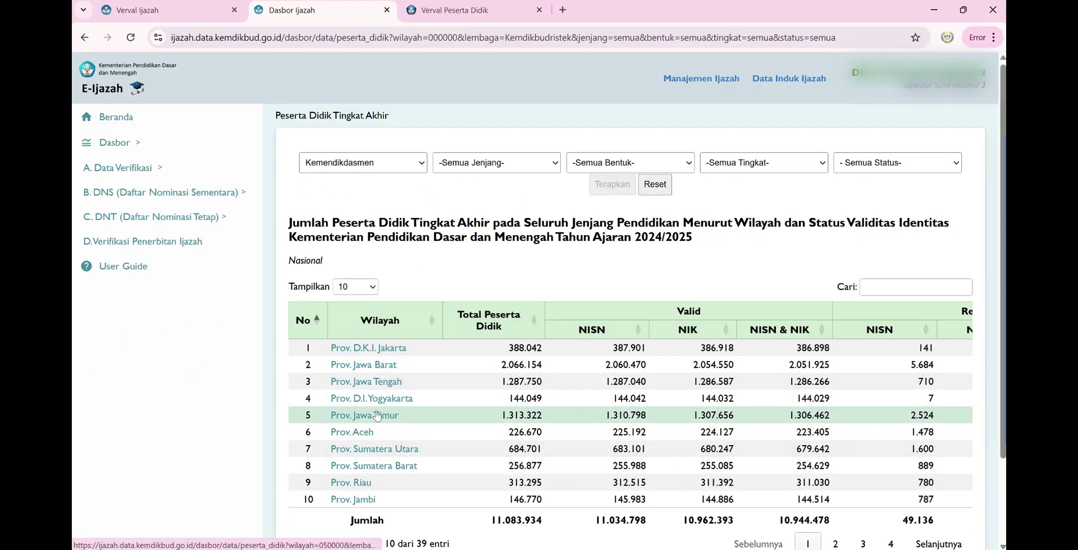
Show 50 entries per page and examine the national total of final-year students across all provinces.
scroll(376, 413, down, 2)
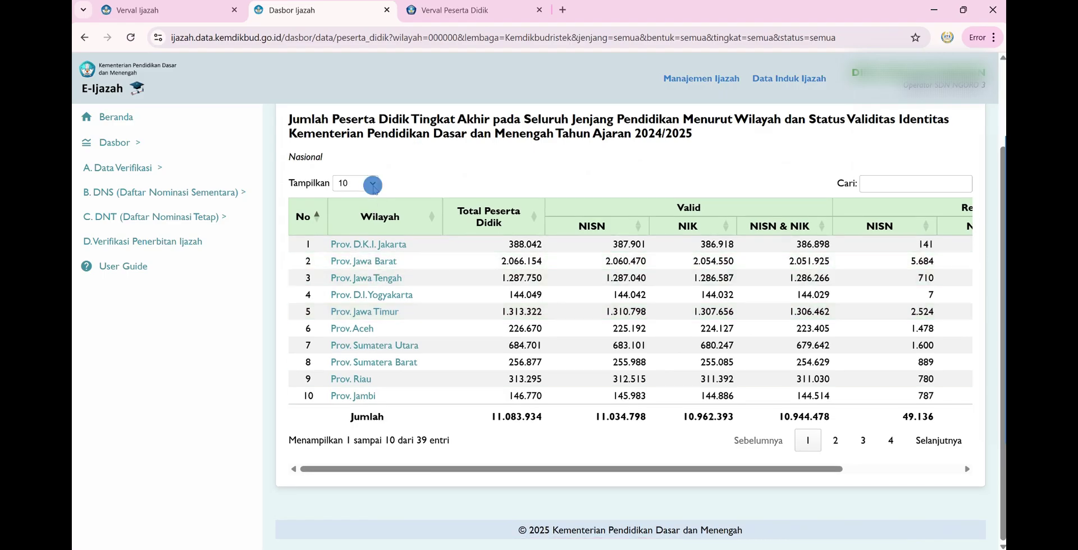
click(355, 183)
click(358, 246)
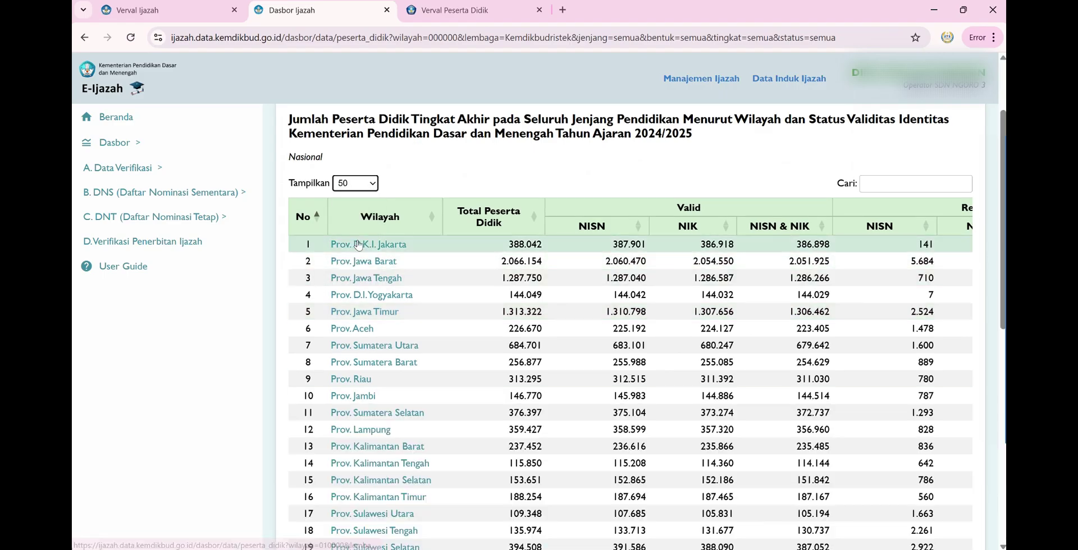
scroll(434, 408, down, 7)
scroll(435, 408, down, 2)
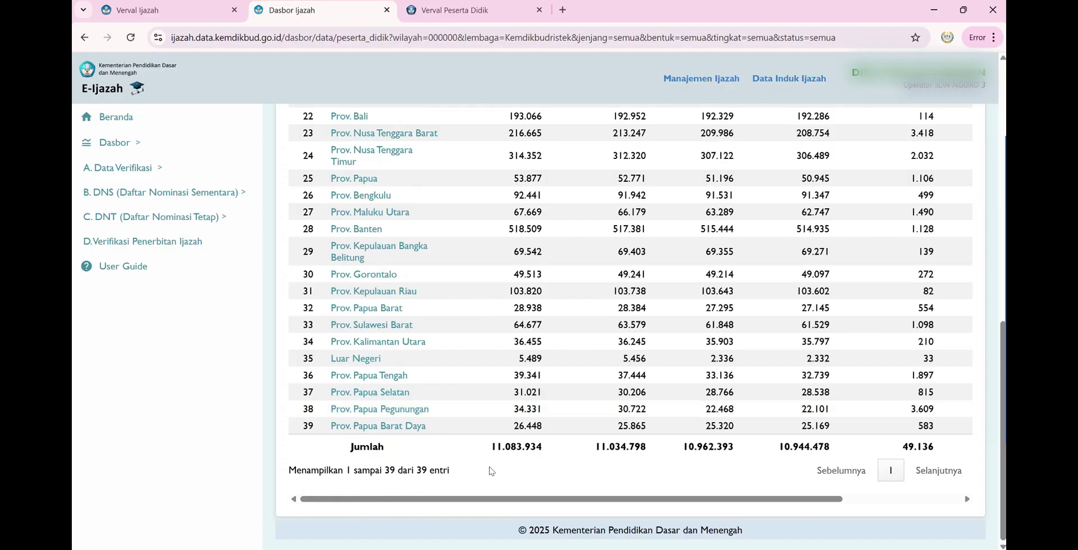
drag(492, 448, 548, 453)
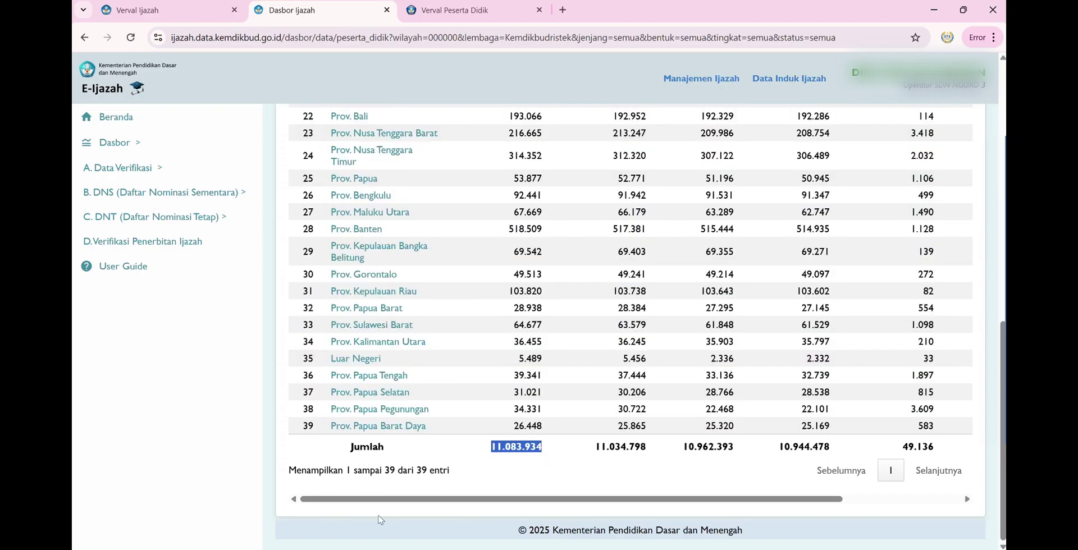
scroll(377, 450, up, 9)
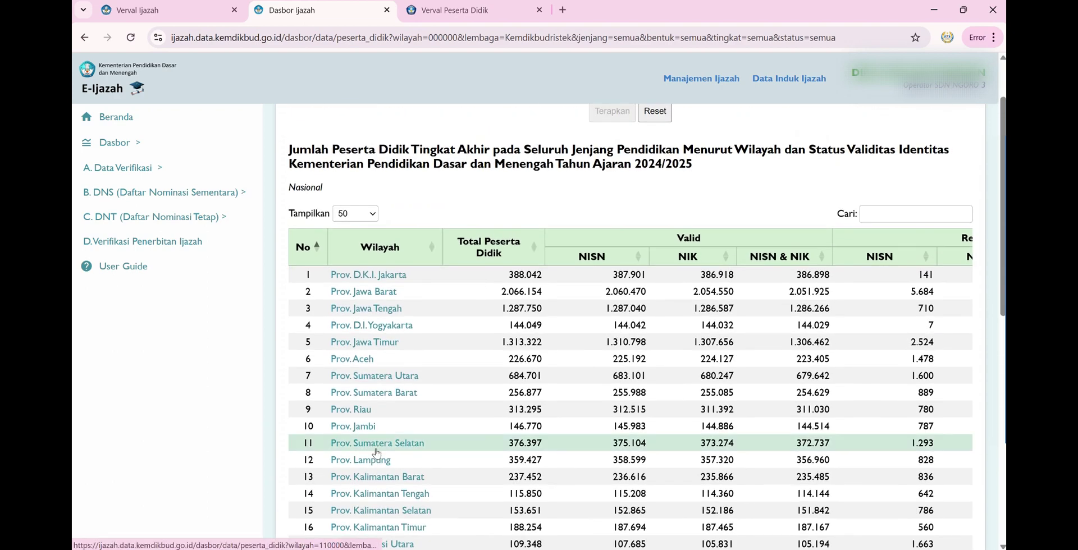
scroll(377, 453, up, 2)
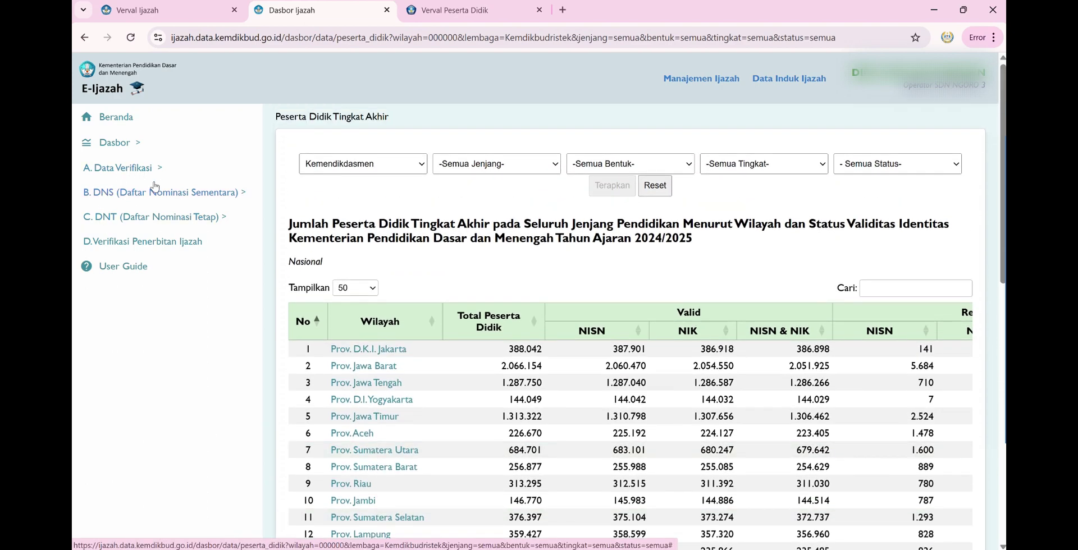
Drill down in the Peserta Didik data through Prov. Jawa Timur and Kab. Mojokerto to Kec. Ngoro.
click(384, 417)
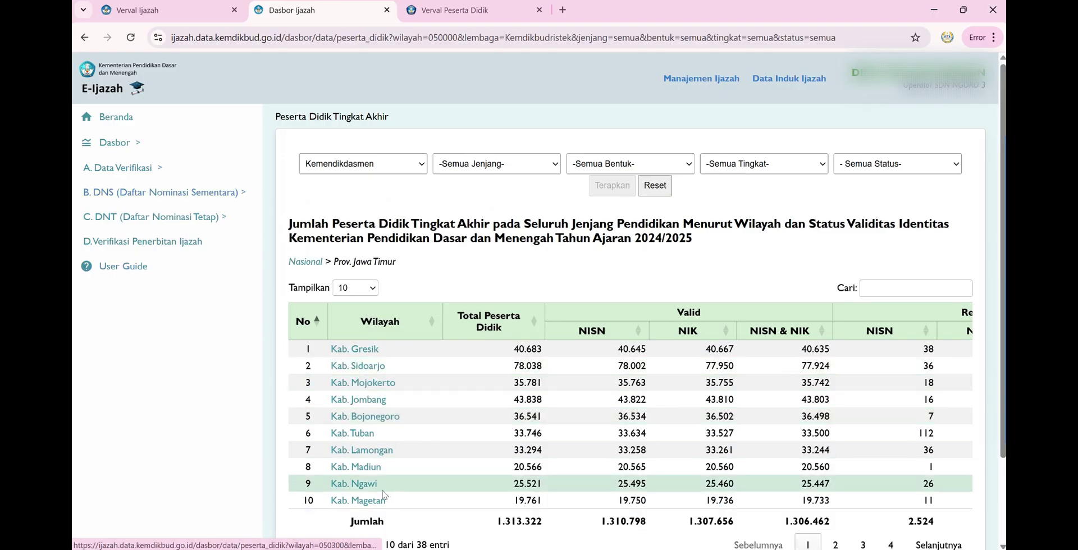
click(358, 386)
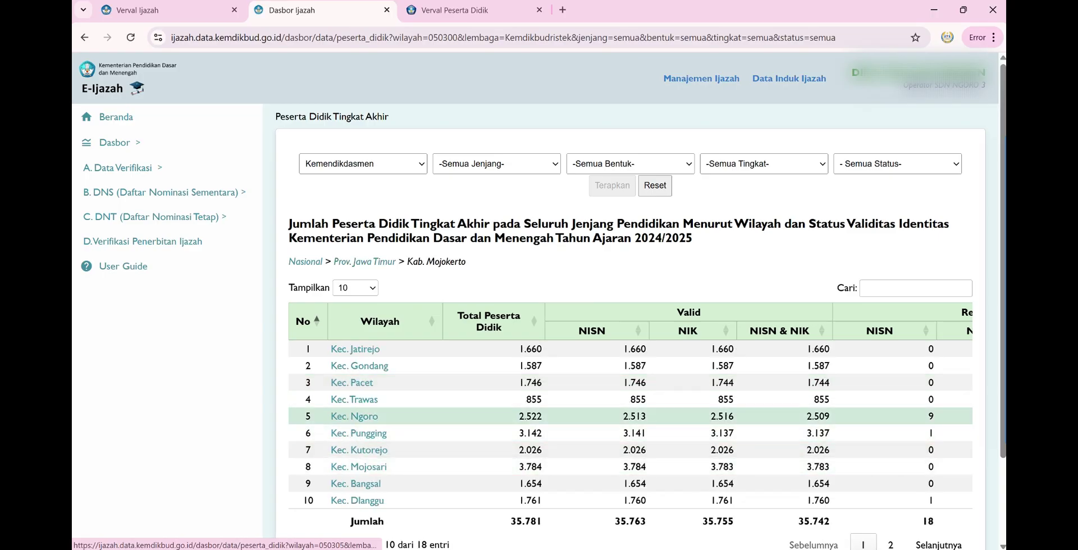
click(357, 418)
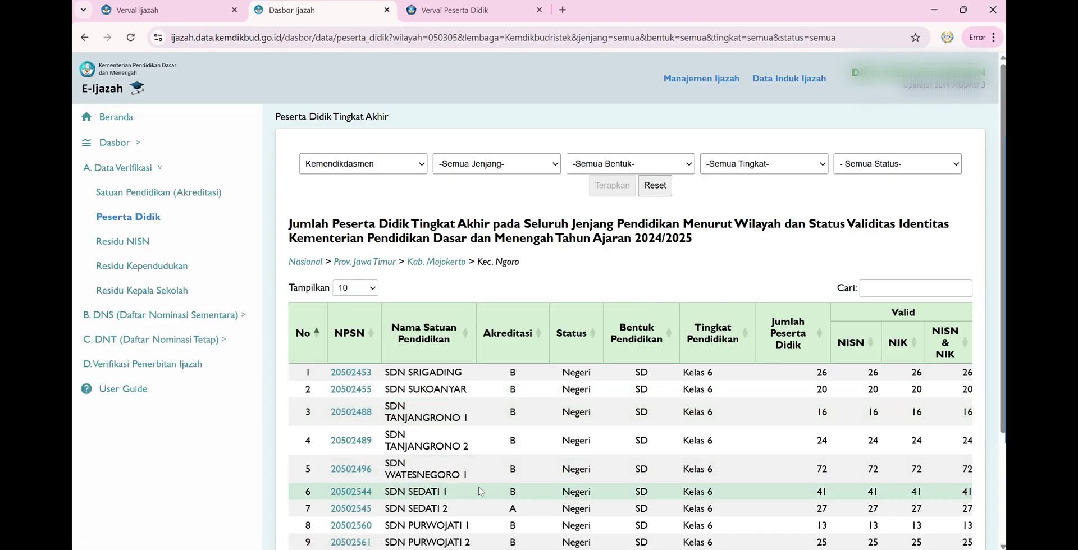
Search the Kec. Ngoro school table for "SDN ngoro 3".
click(927, 291)
text(SDN)
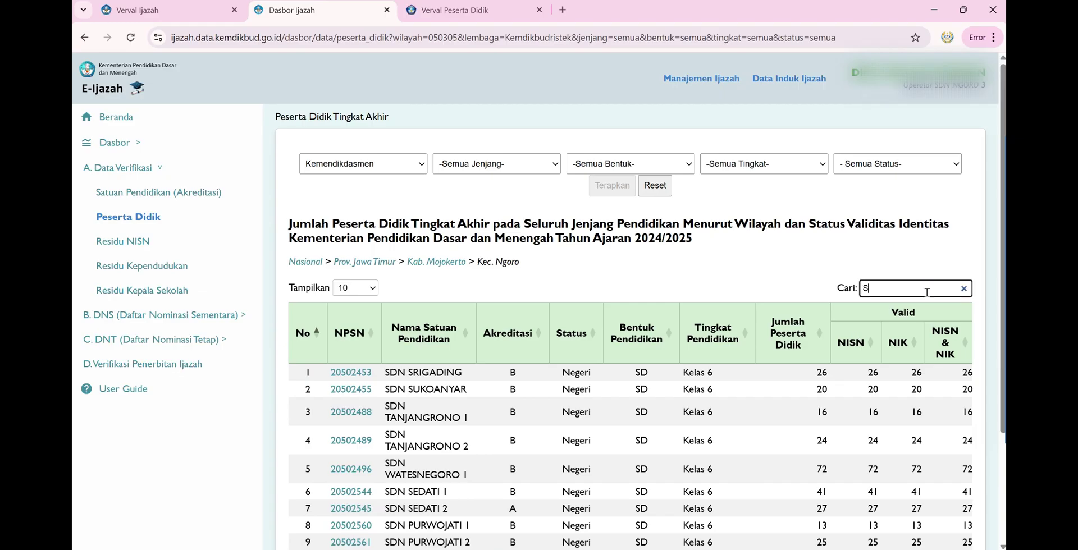
text(oro)
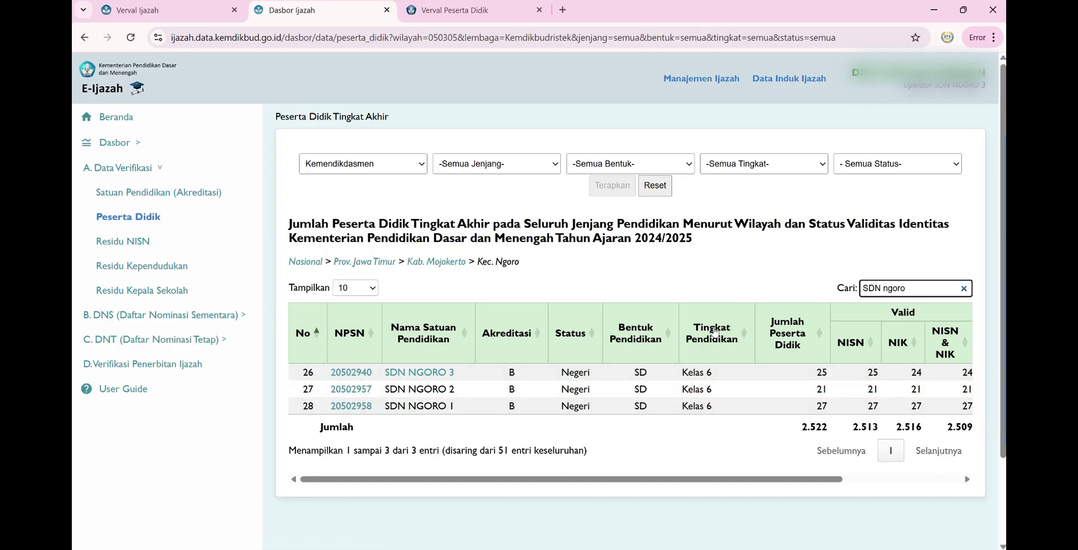
text(3)
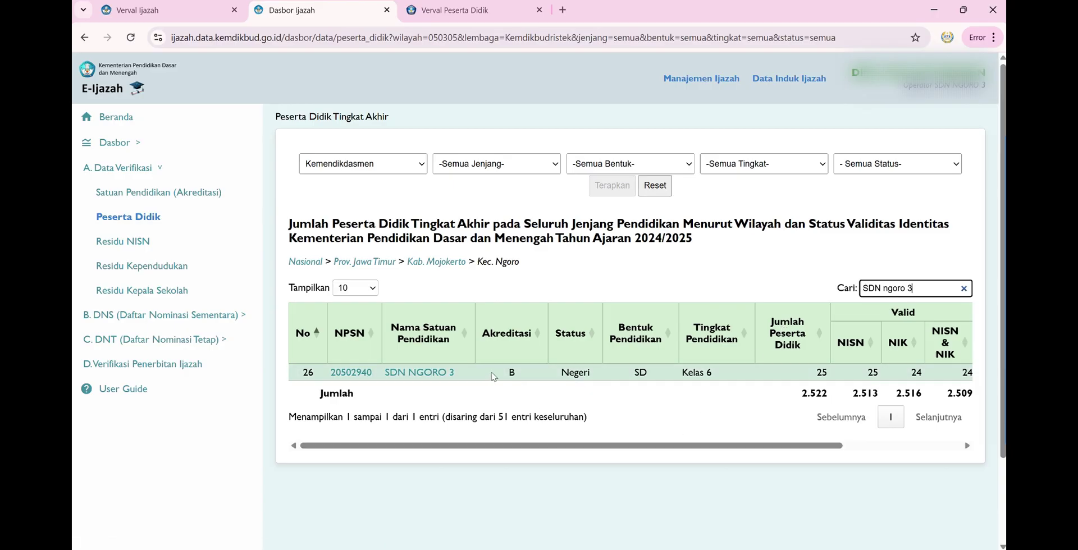
Examine SDN NGORO 3's accreditation, student count, and valid and residue figures for NISN and NIK.
drag(492, 375, 516, 374)
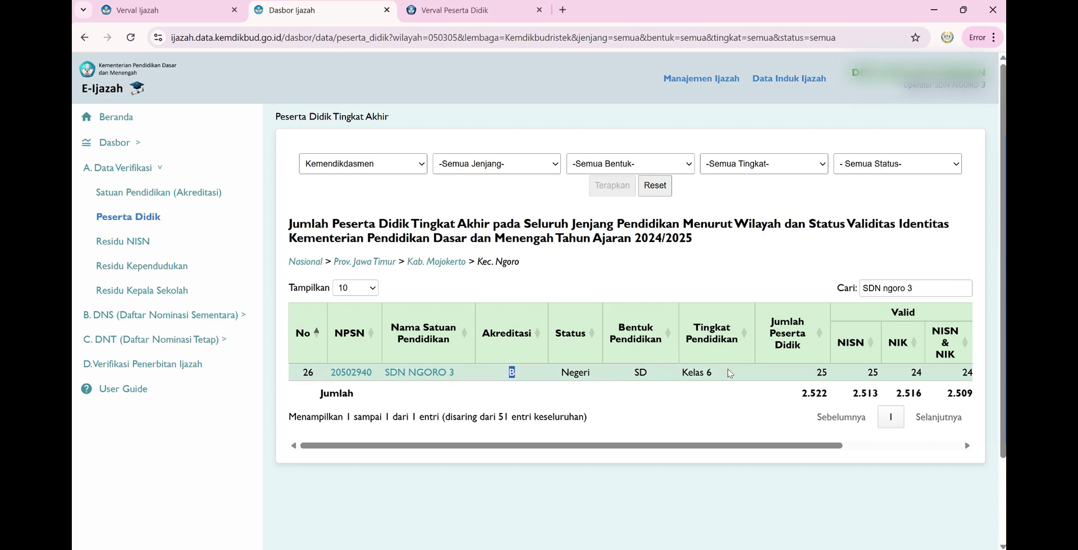
drag(806, 375, 832, 375)
click(873, 373)
double_click(915, 373)
click(955, 380)
mouse_move(950, 375)
mouse_down()
mouse_move(964, 376)
mouse_move(955, 378)
mouse_up()
drag(880, 445, 962, 445)
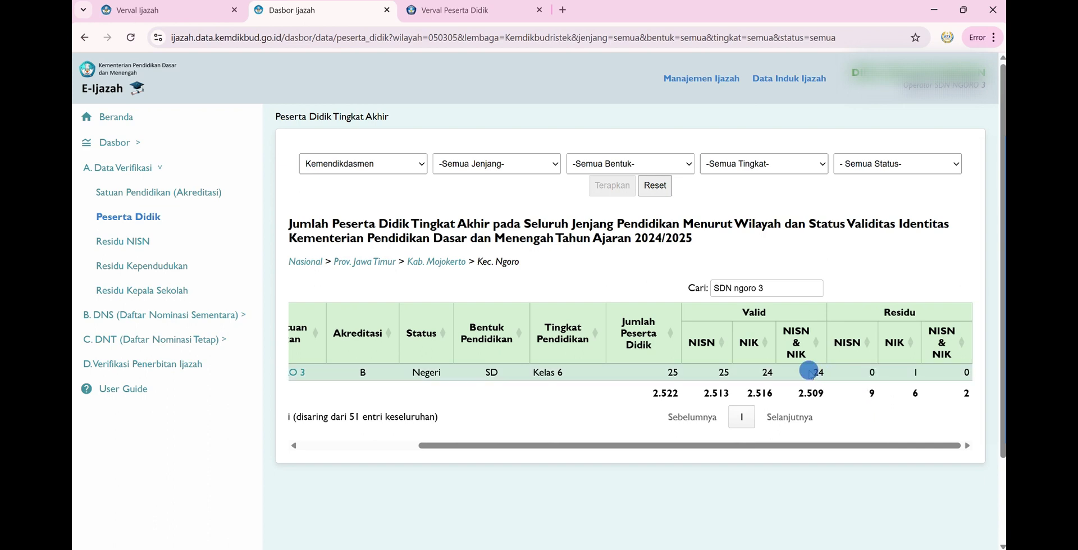
click(814, 372)
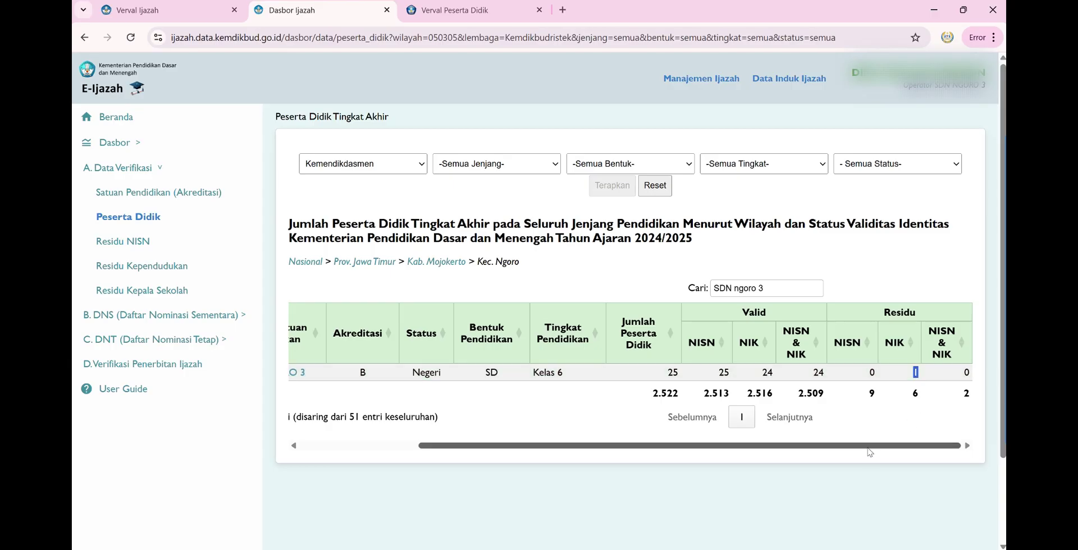
drag(868, 448, 488, 387)
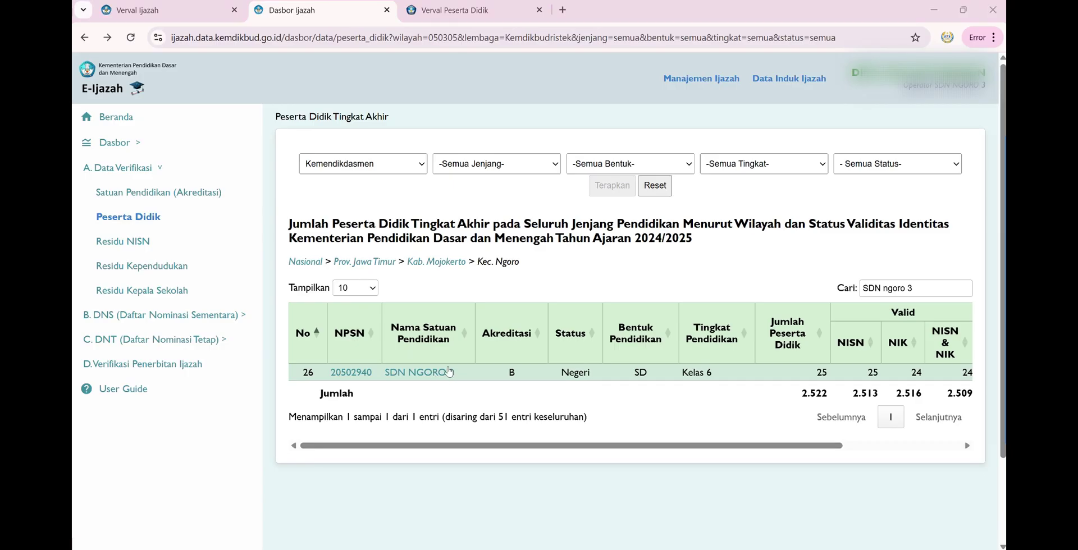
drag(606, 446, 523, 449)
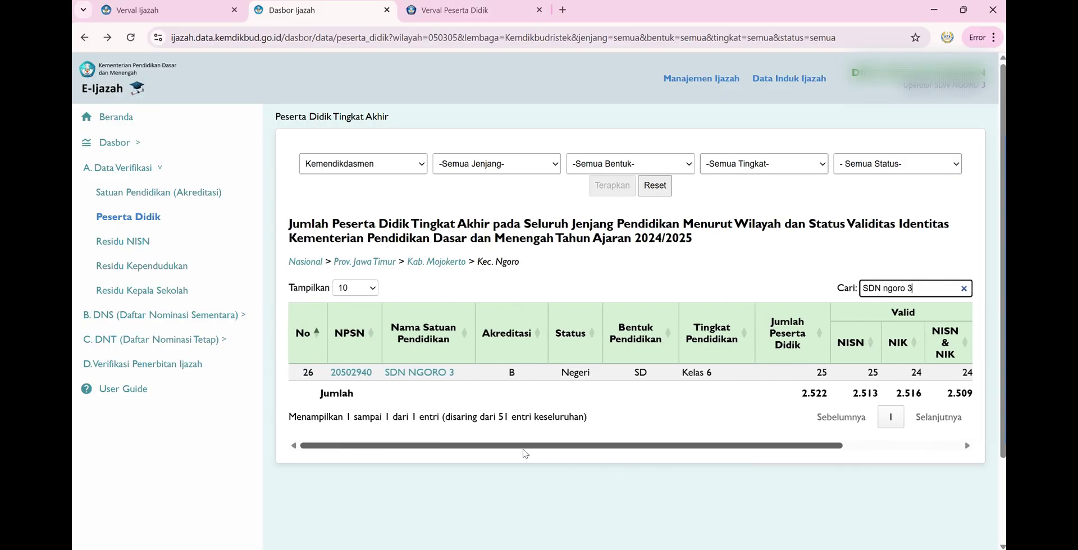
Open the residue student list of SDN NGORO 3 and check the listed student's name and NISN.
click(442, 373)
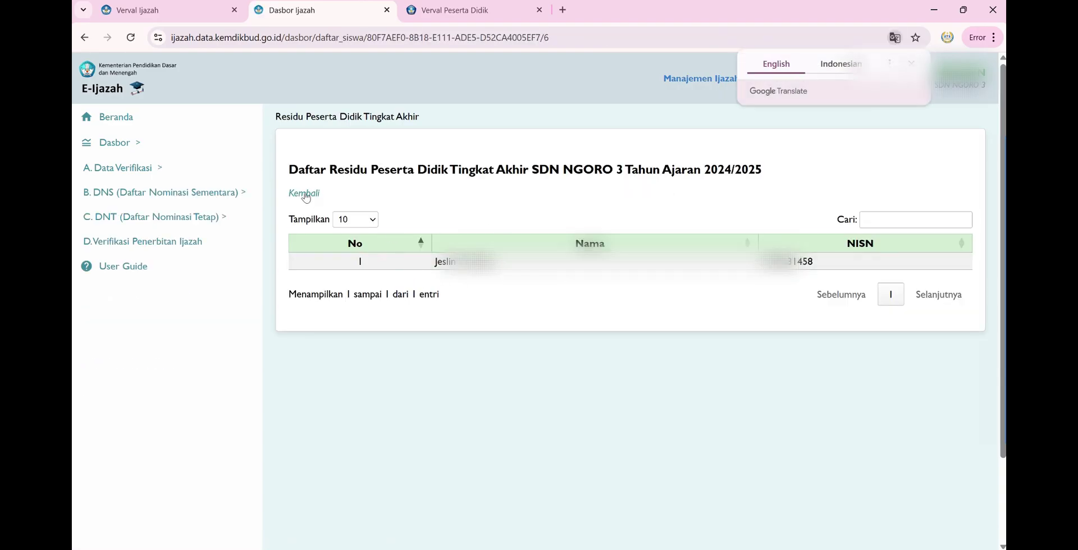
drag(289, 166, 483, 185)
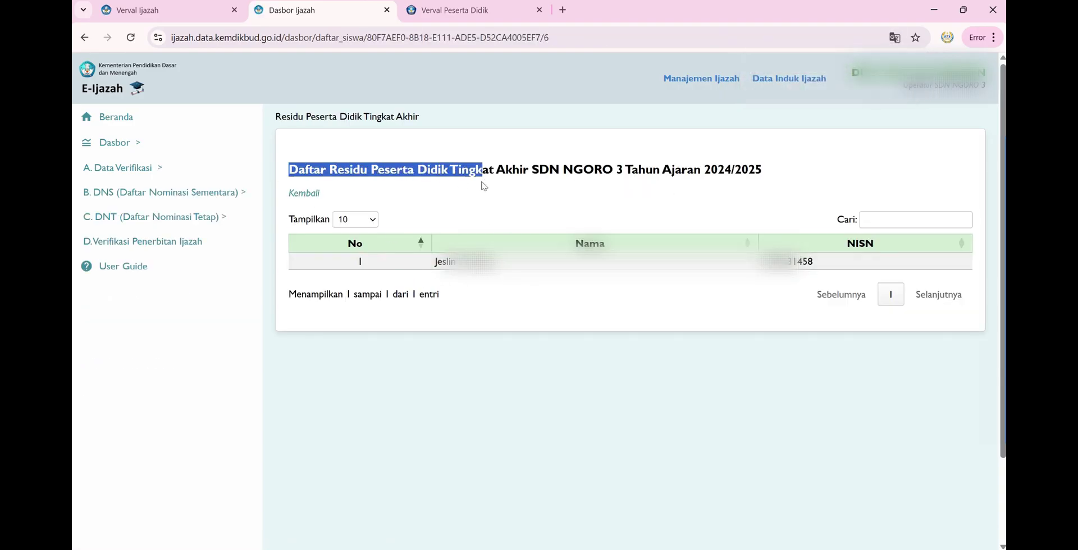
click(493, 269)
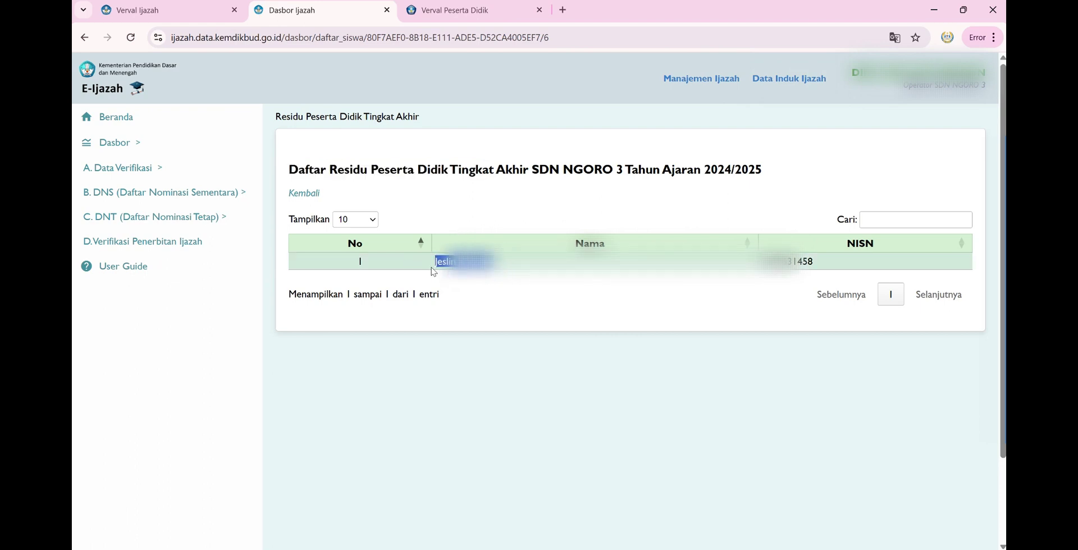
drag(435, 261, 792, 262)
click(792, 263)
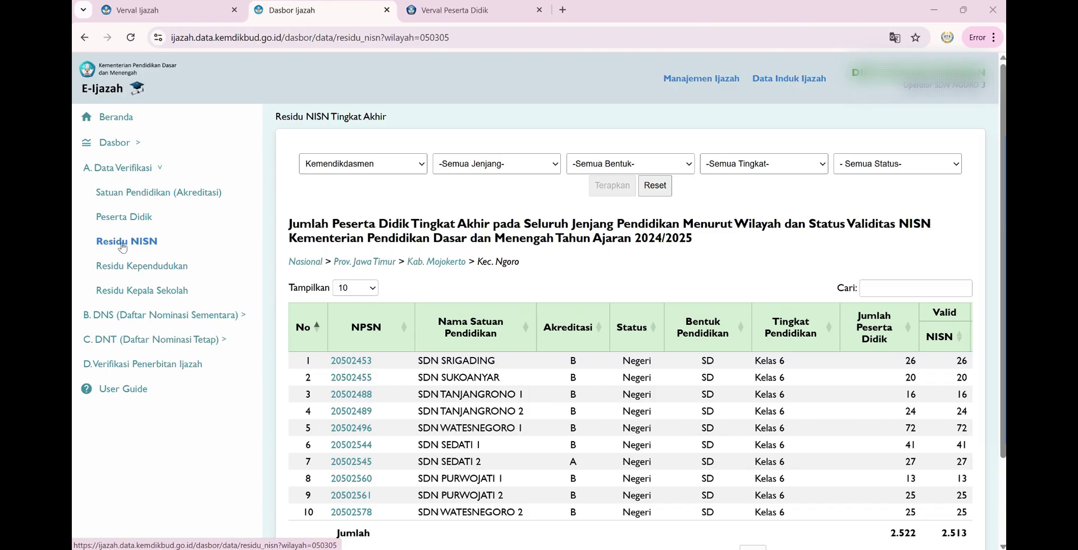
Browse the Kec. Ngoro school table in the Residu NISN data through to page 4.
scroll(442, 390, down, 2)
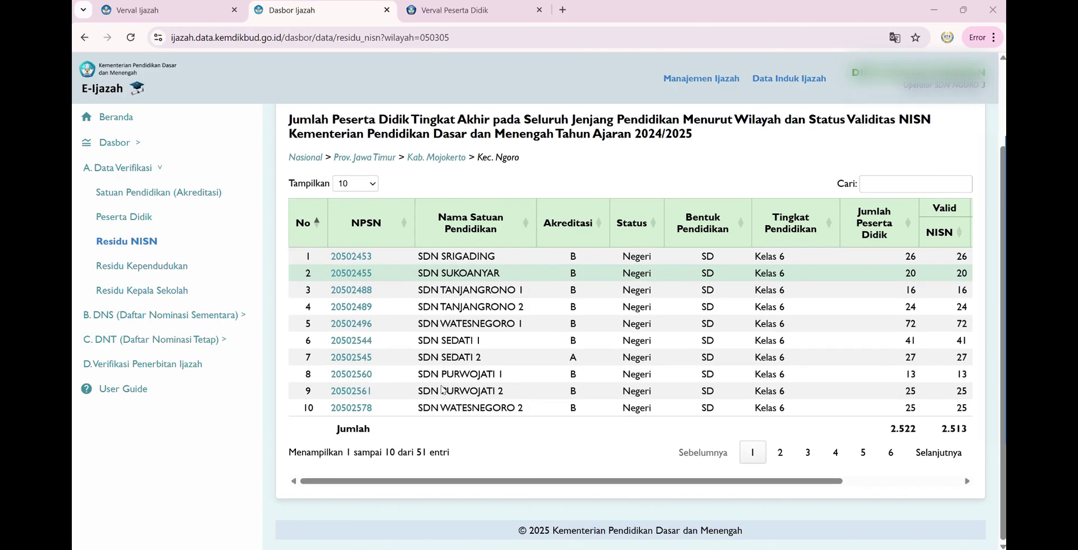
scroll(442, 390, up, 1)
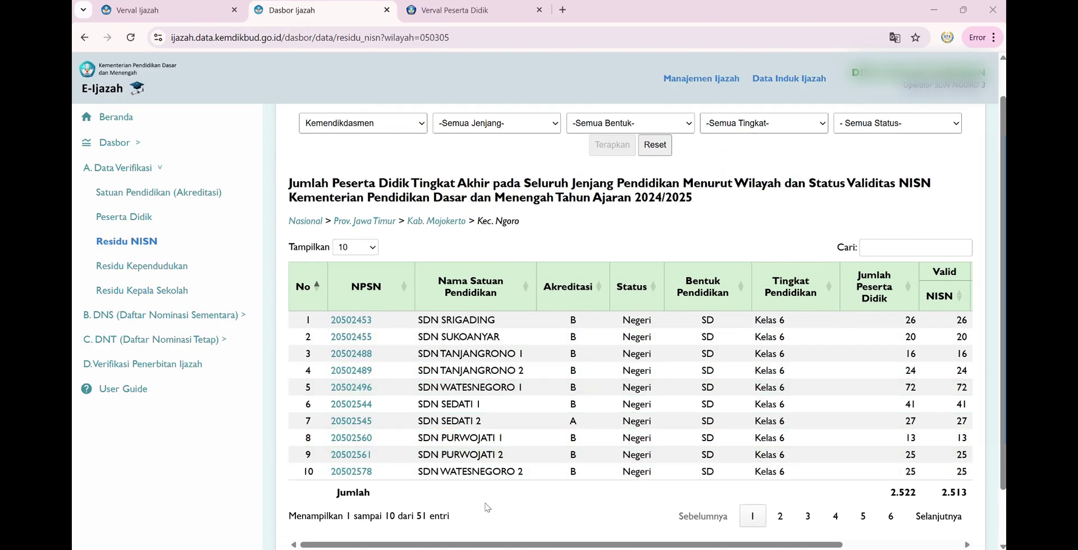
click(780, 516)
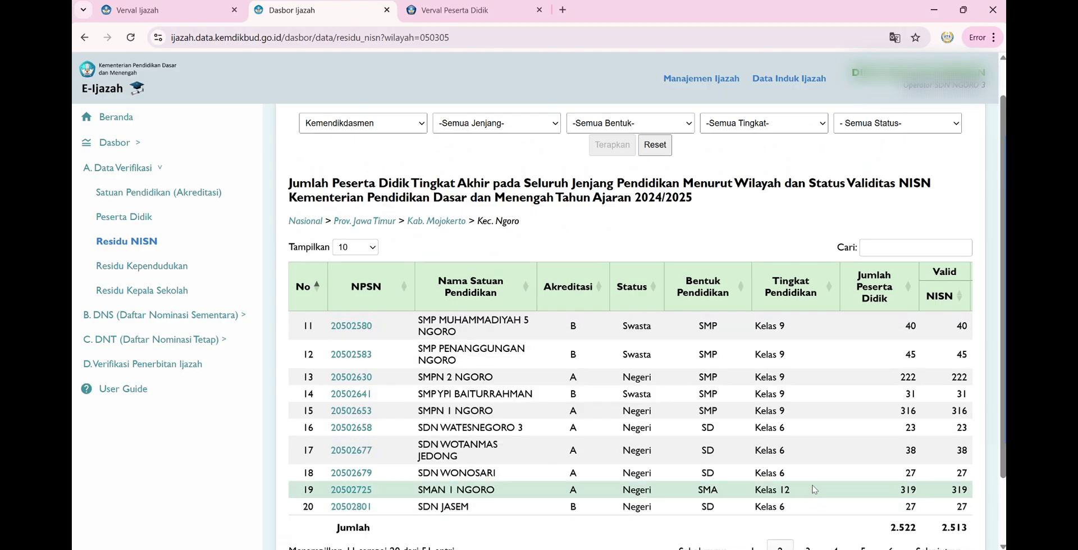
scroll(814, 465, down, 1)
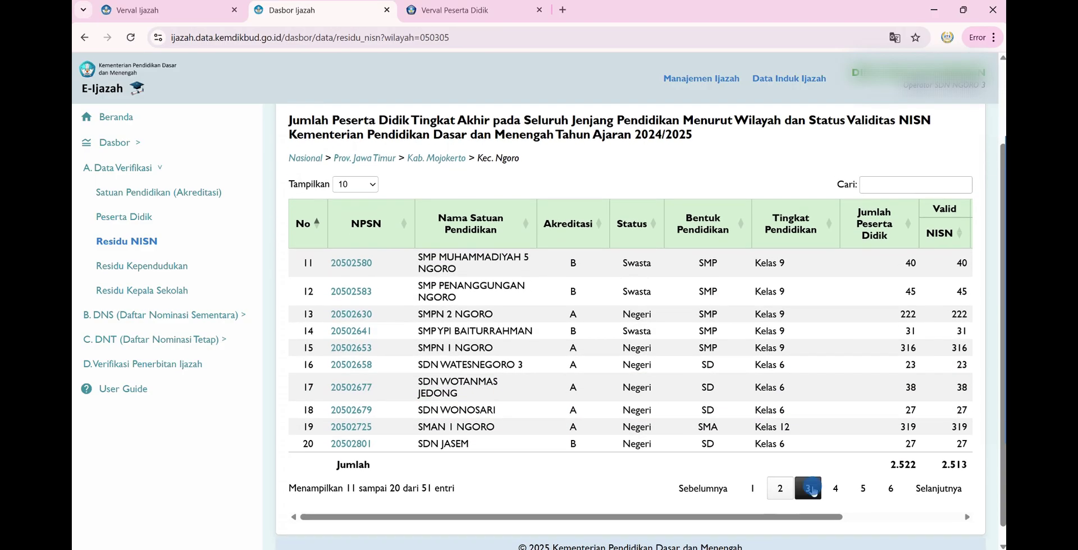
click(811, 489)
click(836, 455)
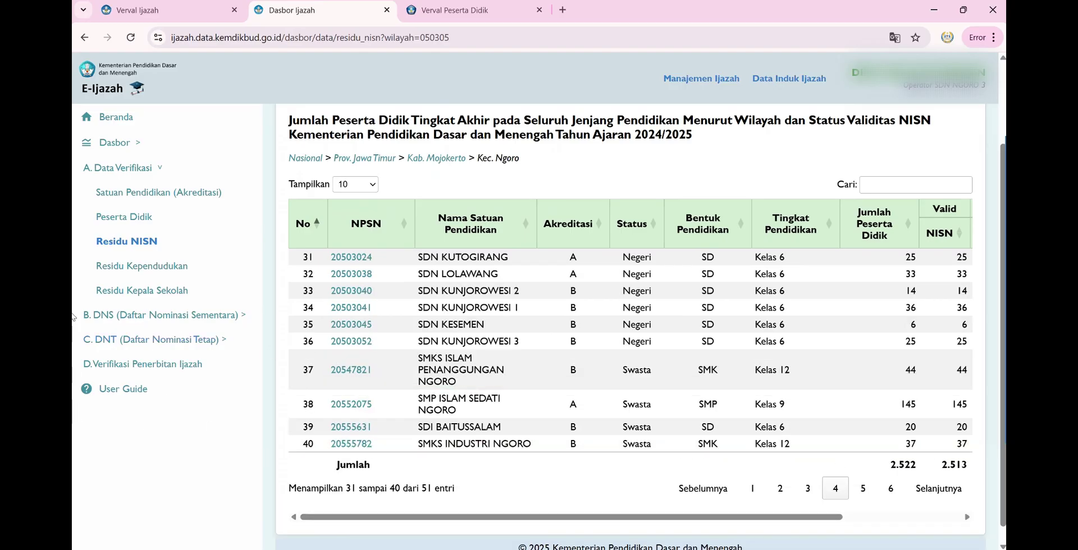
Open the Residu Kependudukan data for Kec. Ngoro and look through the first page of schools.
click(130, 268)
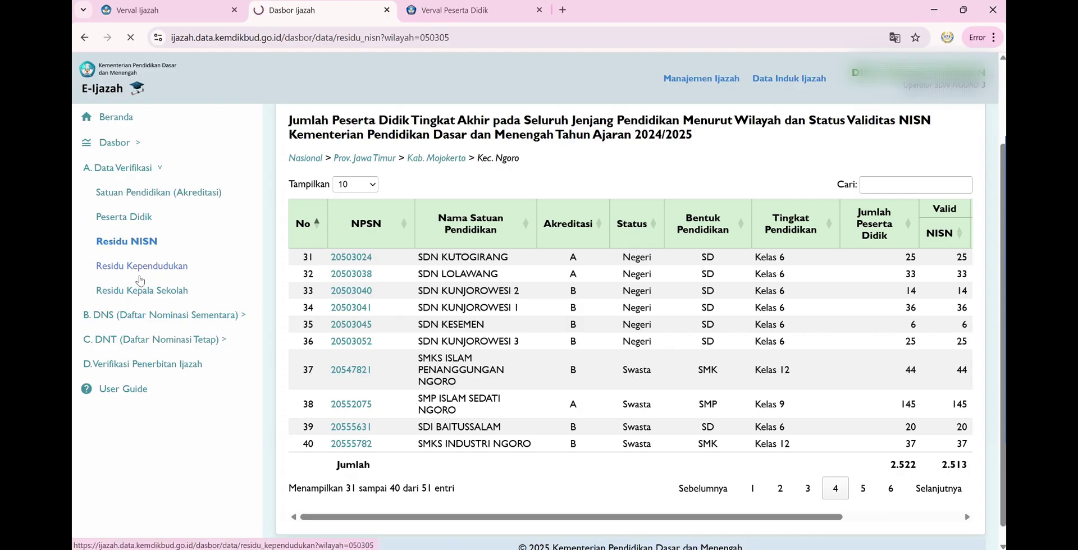
mouse_move(1003, 358)
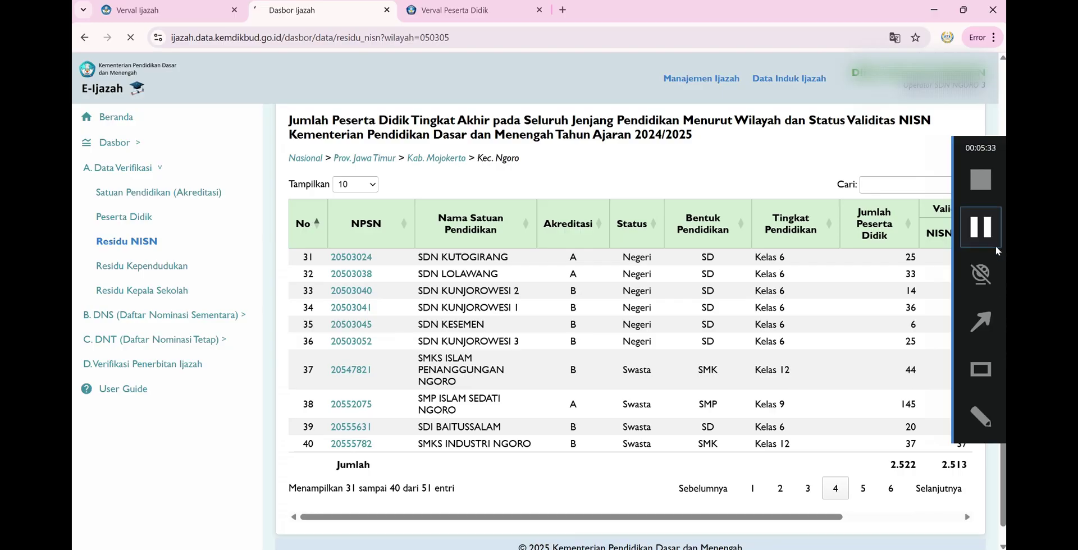
click(981, 242)
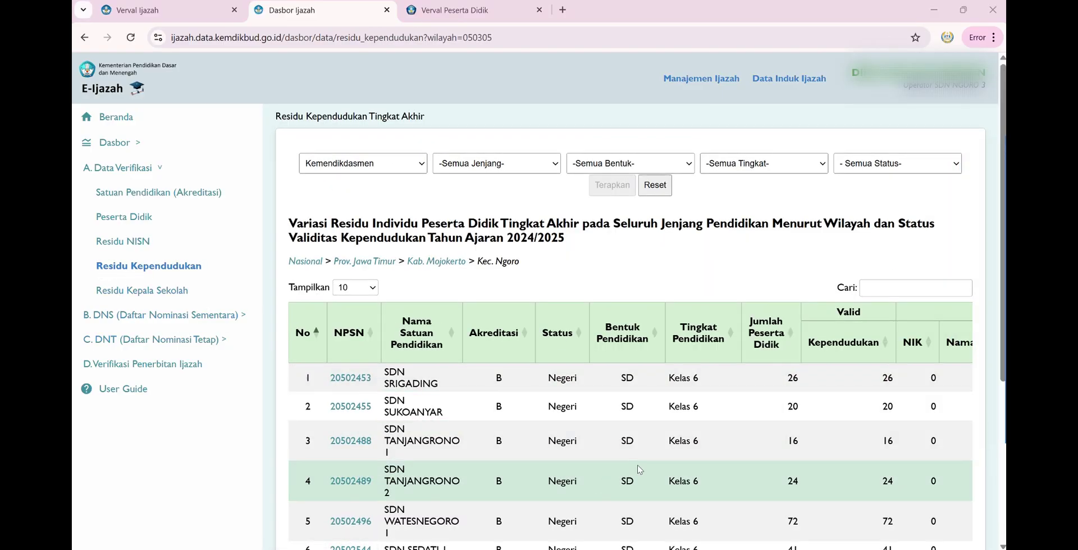
scroll(641, 476, down, 3)
scroll(640, 476, down, 2)
scroll(622, 514, up, 2)
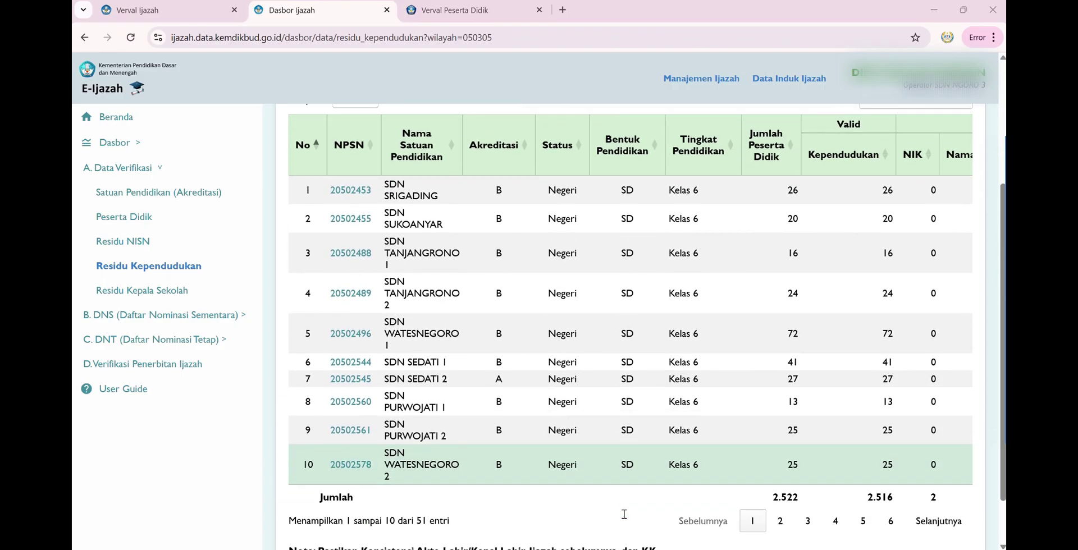
scroll(624, 514, down, 1)
Examine the residue columns of the Kec. Ngoro table, from NIK and Nama through to Jenis Kelamin.
drag(623, 499, 784, 492)
scroll(784, 492, up, 7)
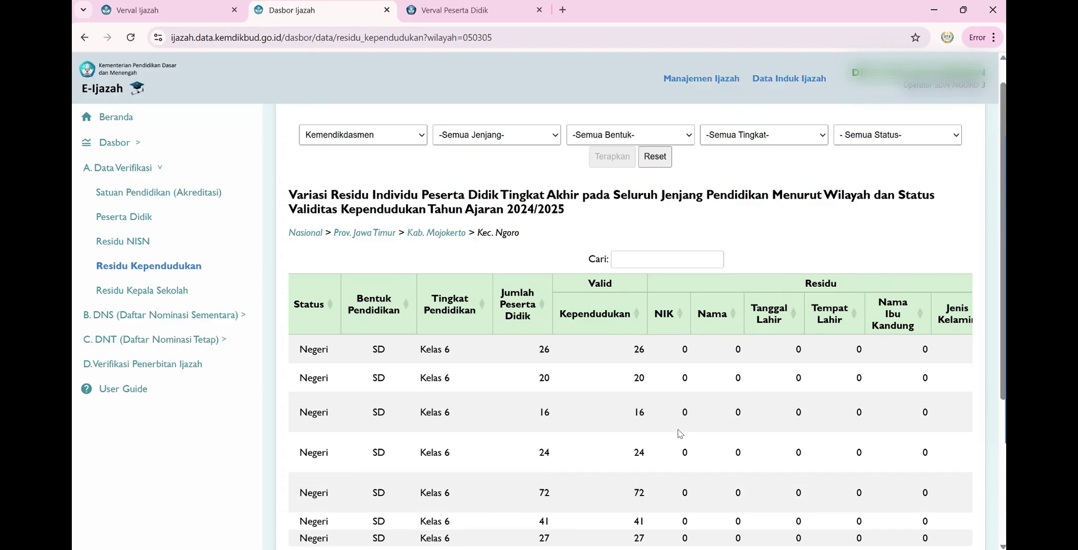
scroll(286, 455, down, 5)
scroll(522, 493, down, 2)
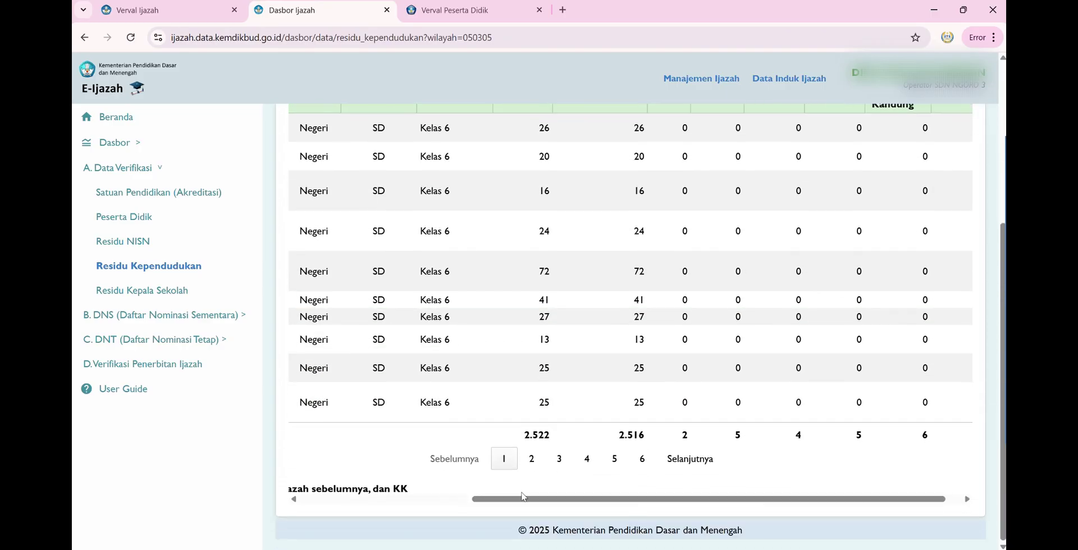
drag(521, 498, 364, 529)
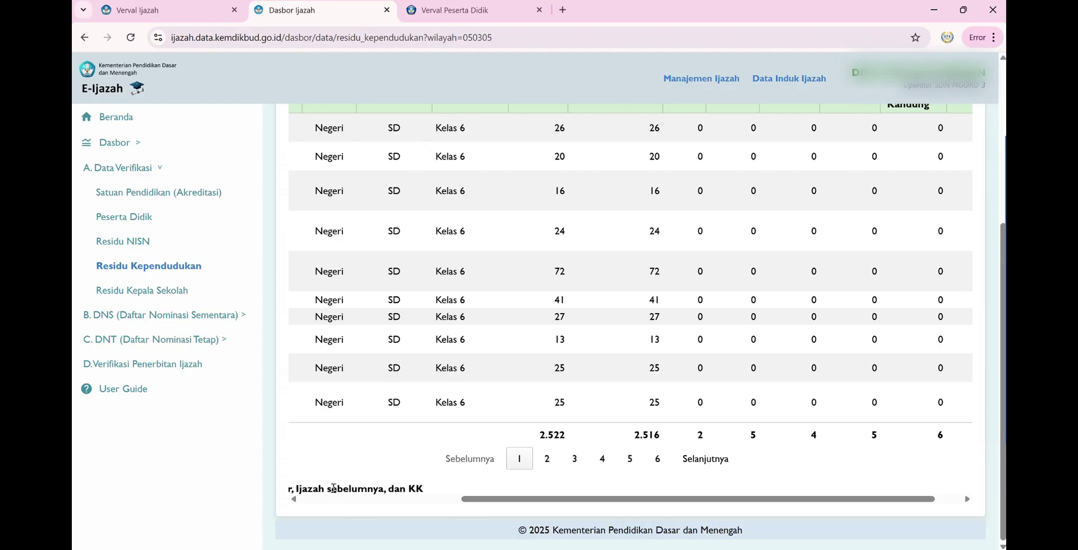
scroll(563, 388, up, 4)
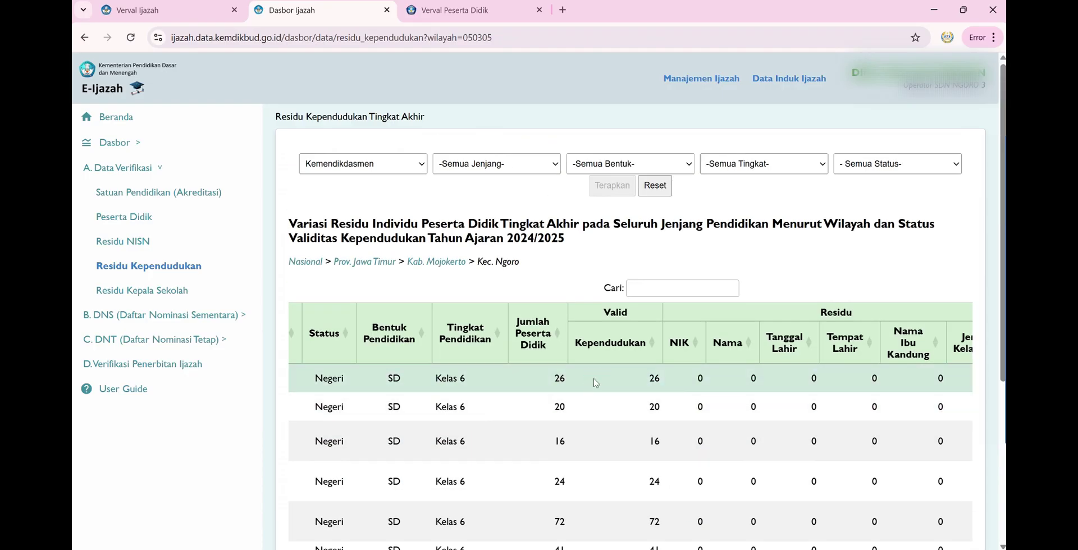
scroll(595, 383, right, 2)
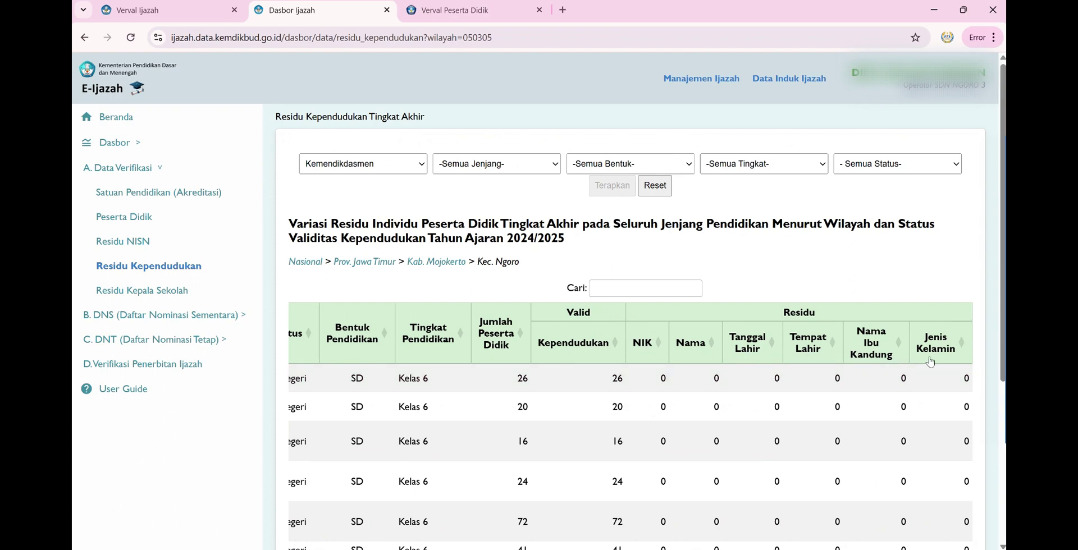
Search the Residu Kependudukan table for "SDN ngoro 3" and check the school's valid and residue figures.
click(683, 287)
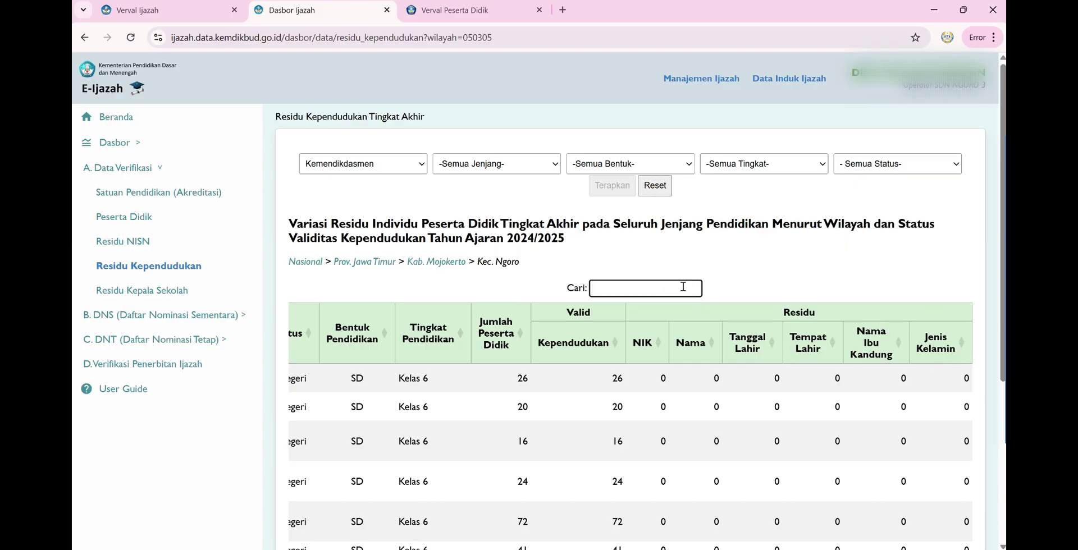
text(SDN ng)
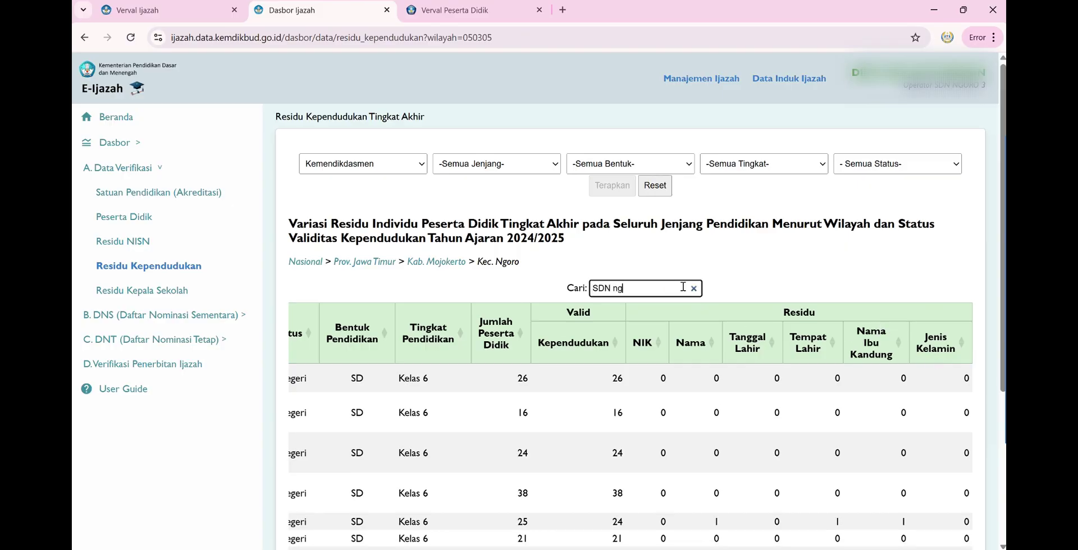
text(oor)
key(BackSpace)
key(BackSpace)
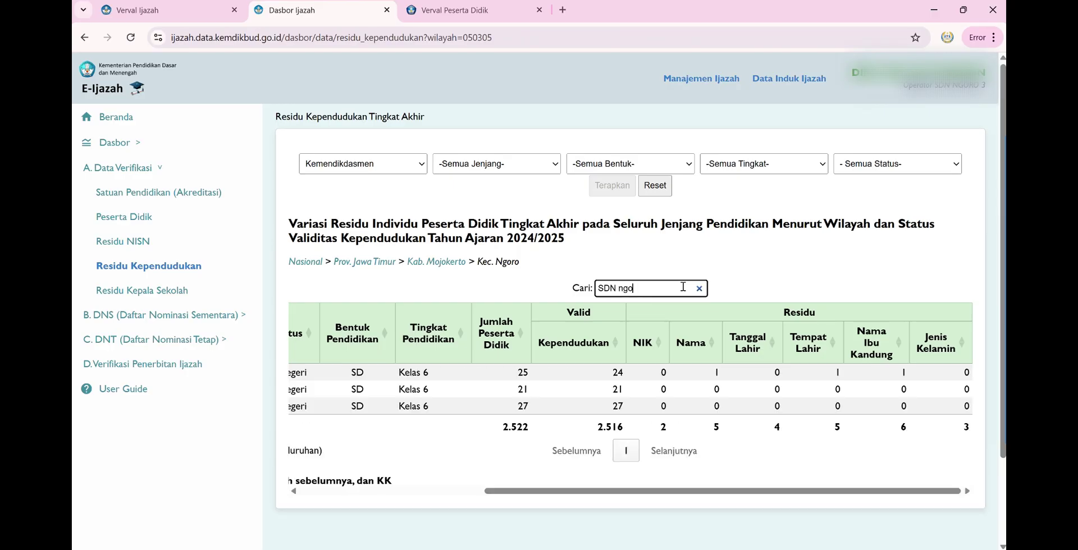
text(ro 3)
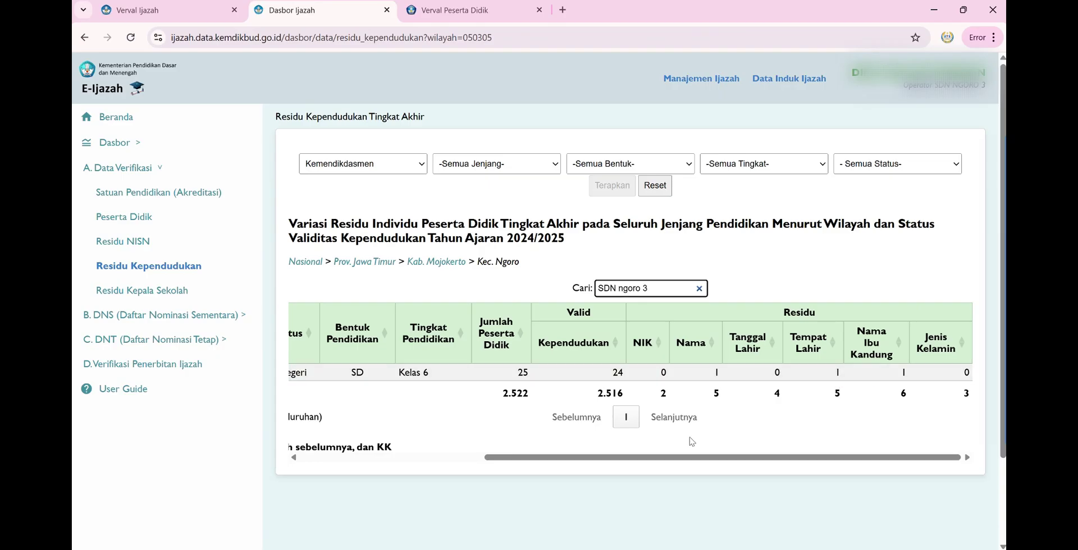
mouse_move(620, 456)
mouse_down()
mouse_move(438, 457)
mouse_move(626, 458)
mouse_up()
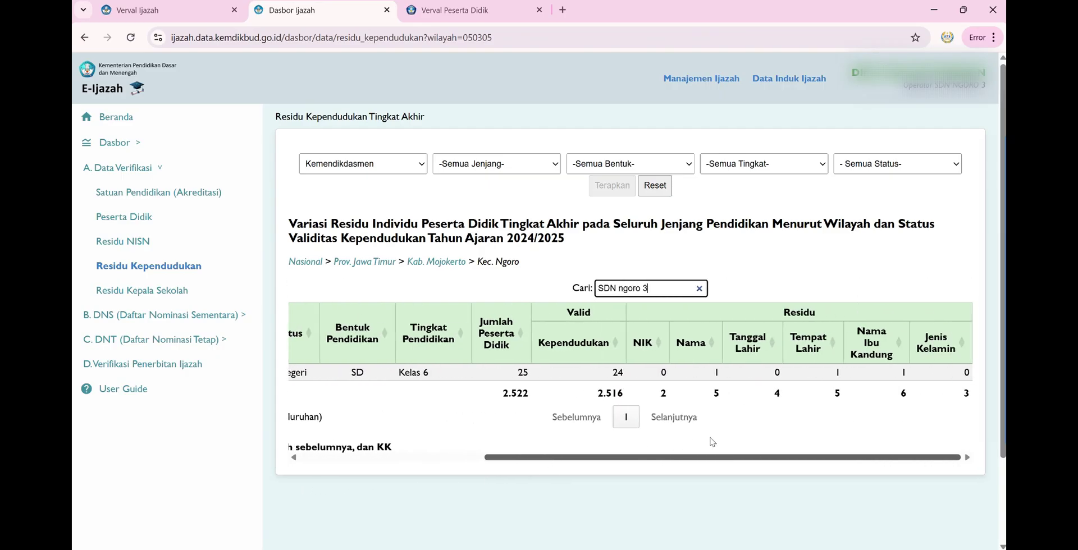
Open the Residu Kepala Sekolah data and drill down from Nasional through Prov. Jawa Timur and Kab. Mojokerto to Kec. Mojosari.
click(154, 294)
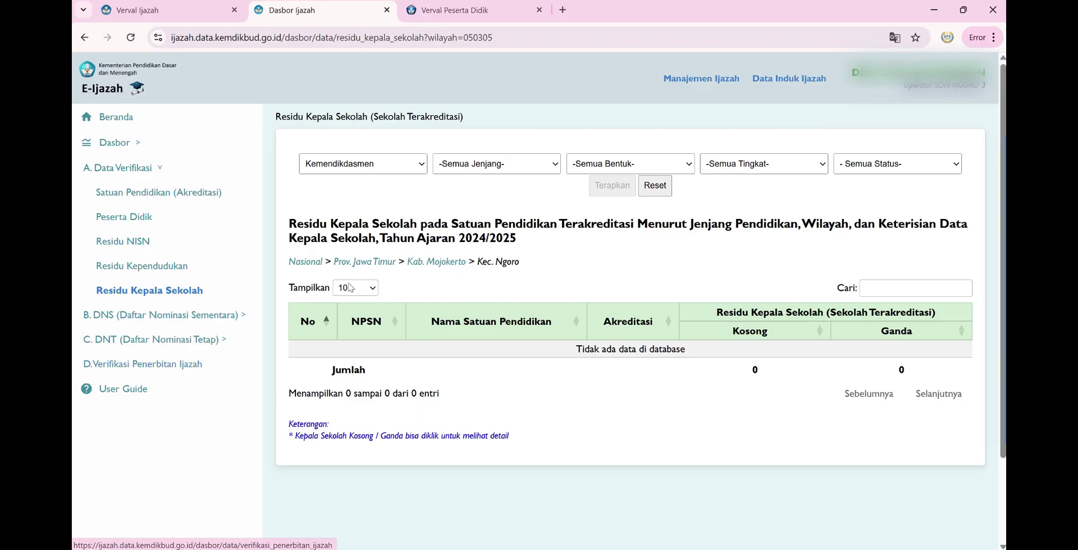
click(305, 262)
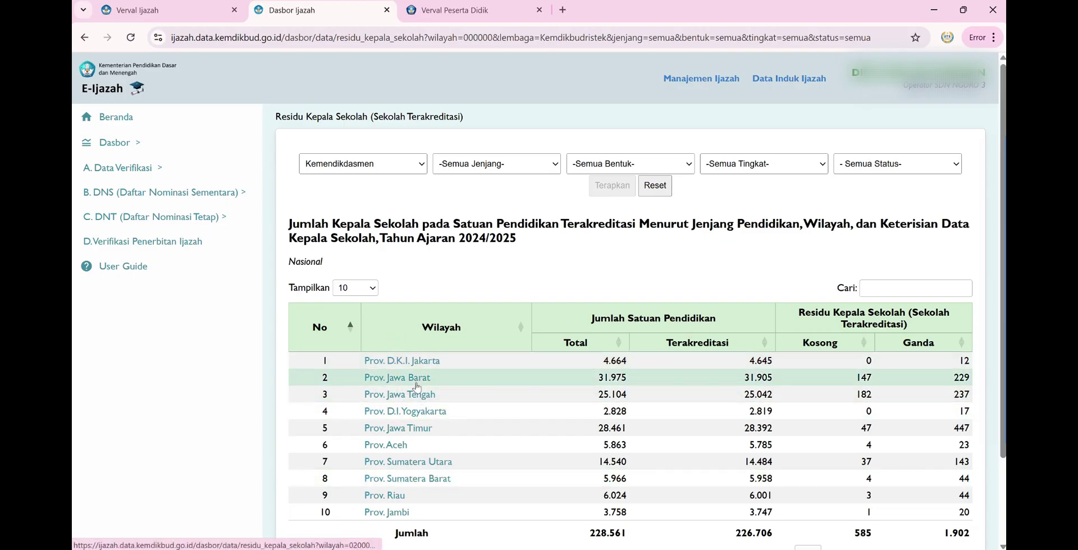
click(422, 429)
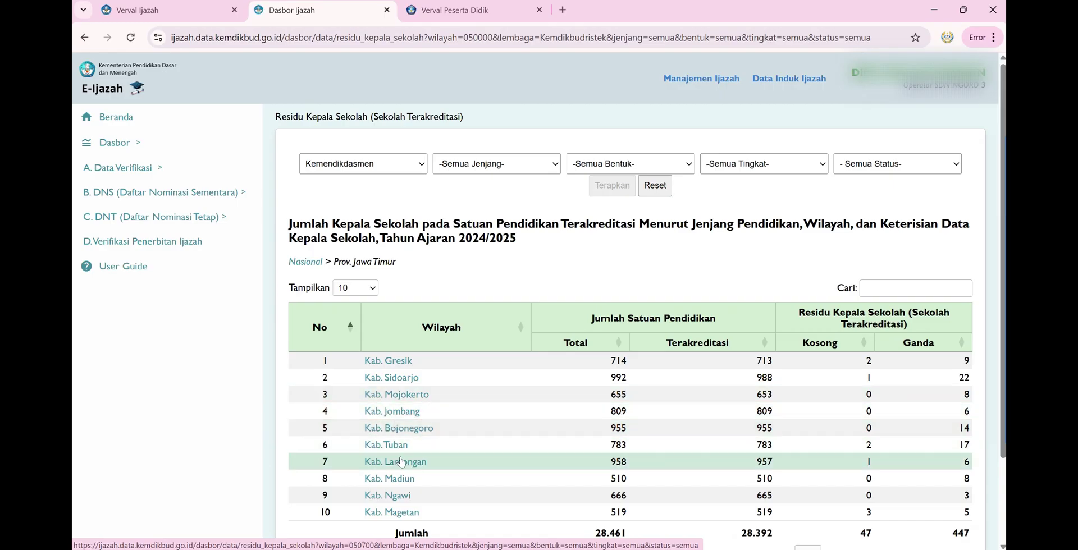
click(394, 395)
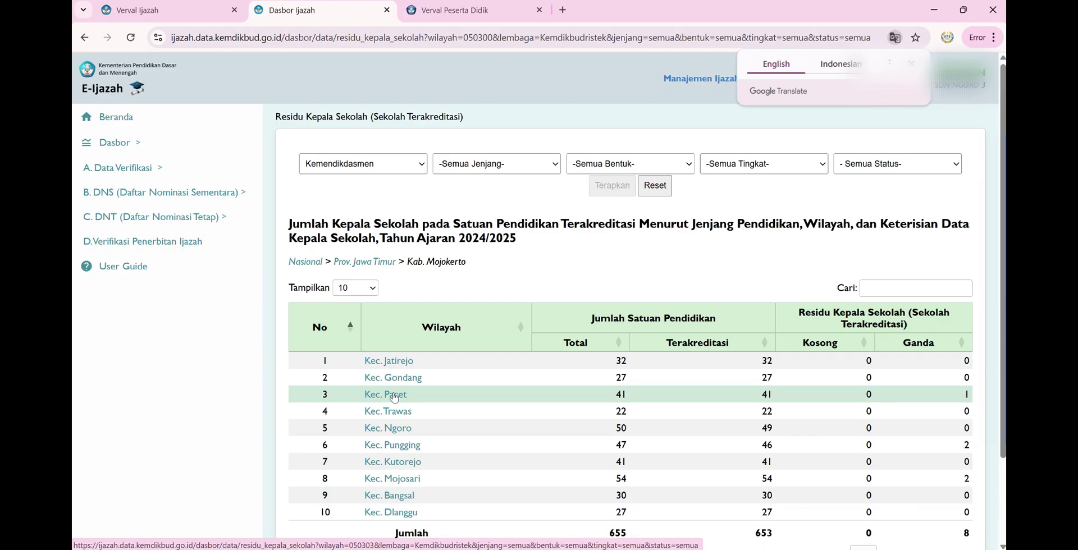
scroll(394, 394, down, 1)
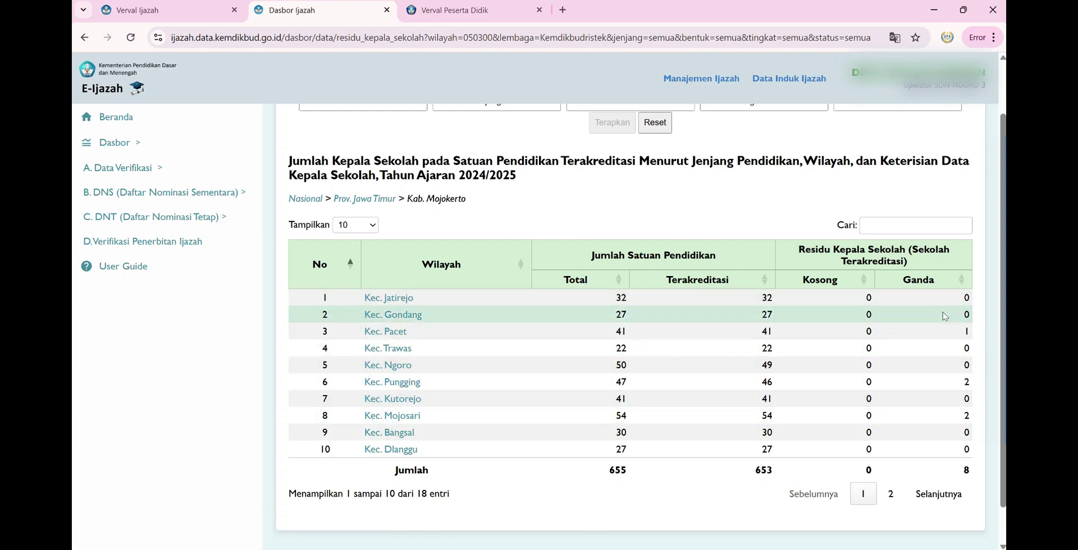
click(390, 417)
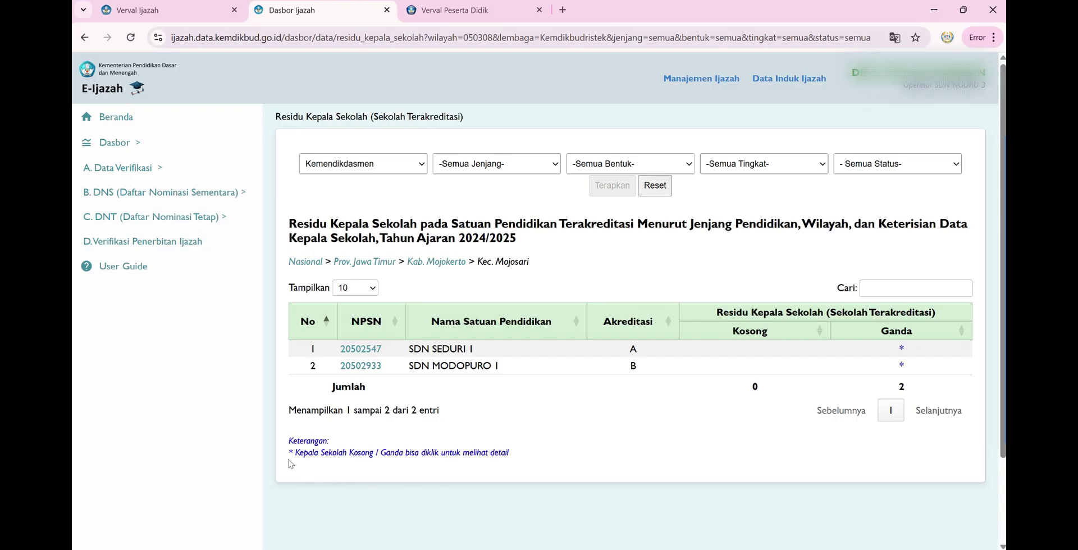
Read the Keterangan note, view the duplicate principal details of SDN SEDURI 1, and close them.
drag(287, 438, 509, 465)
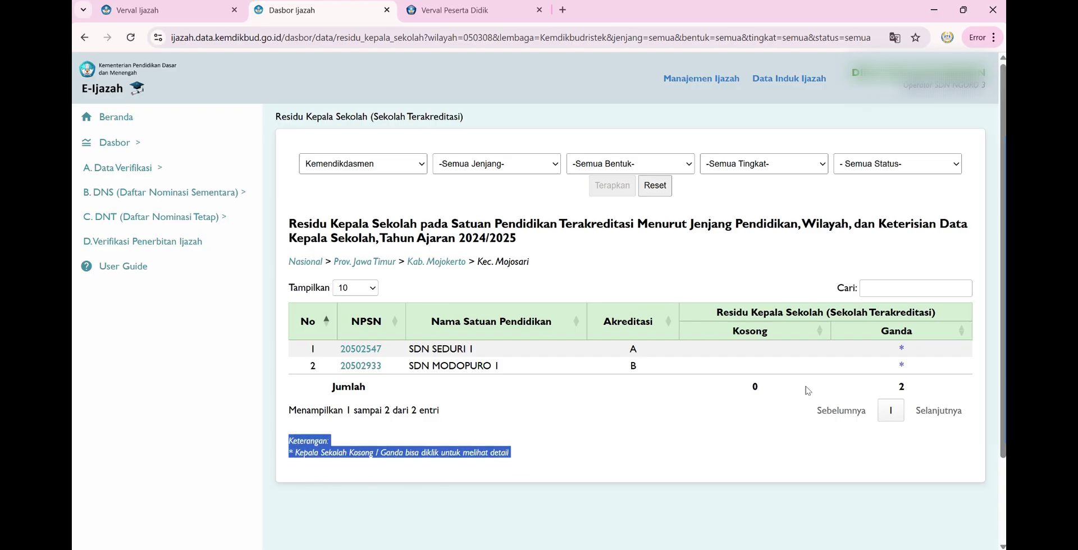
click(902, 348)
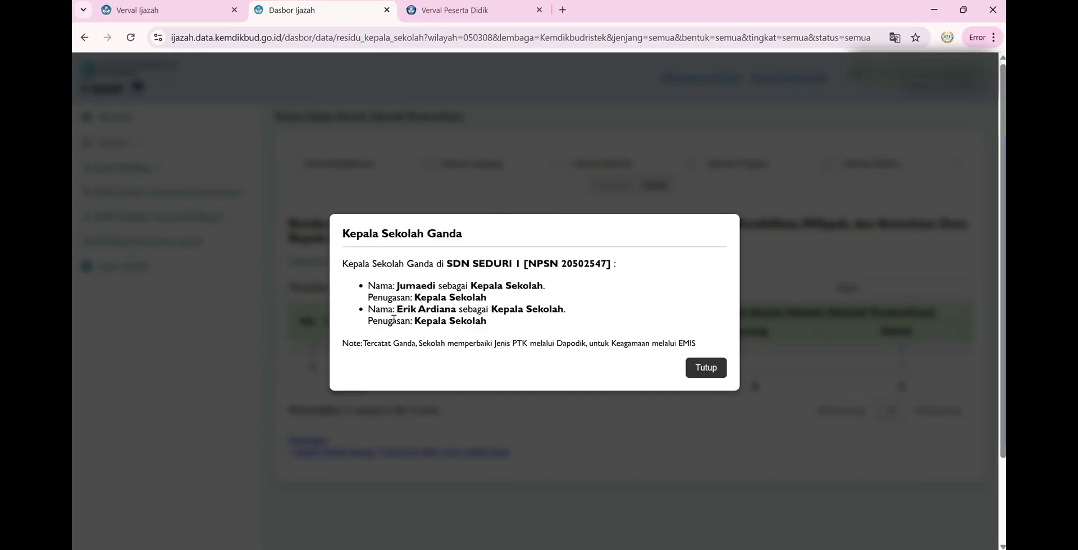
drag(368, 287, 550, 328)
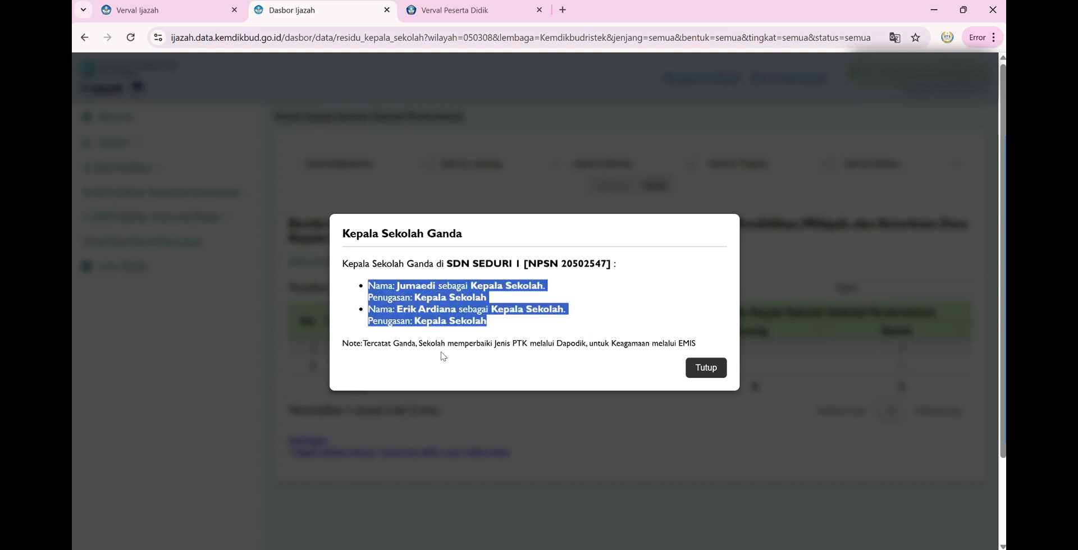
click(424, 360)
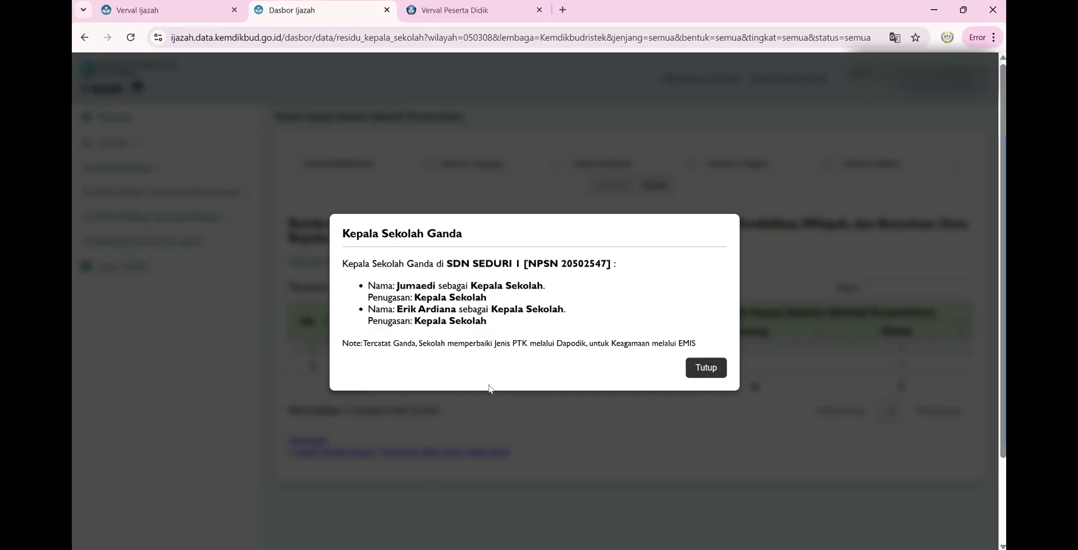
click(703, 372)
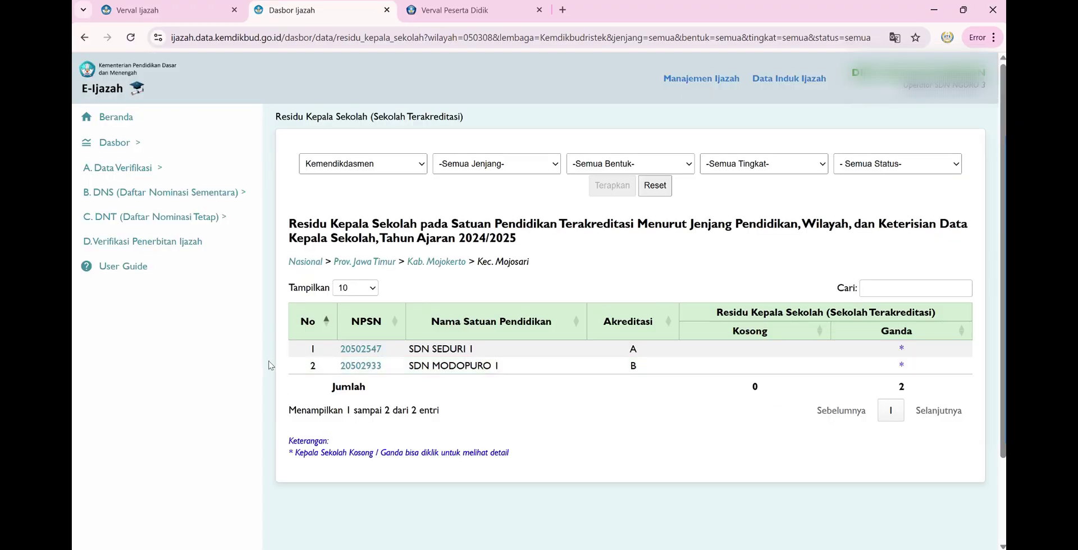
Expand the Data Verifikasi section and log out of the operator account.
click(157, 167)
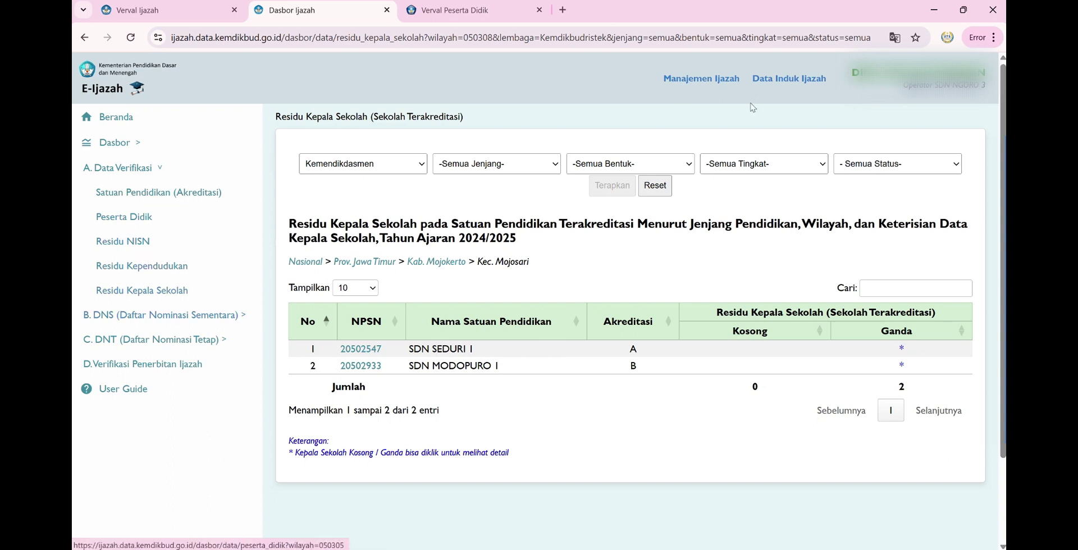
click(976, 74)
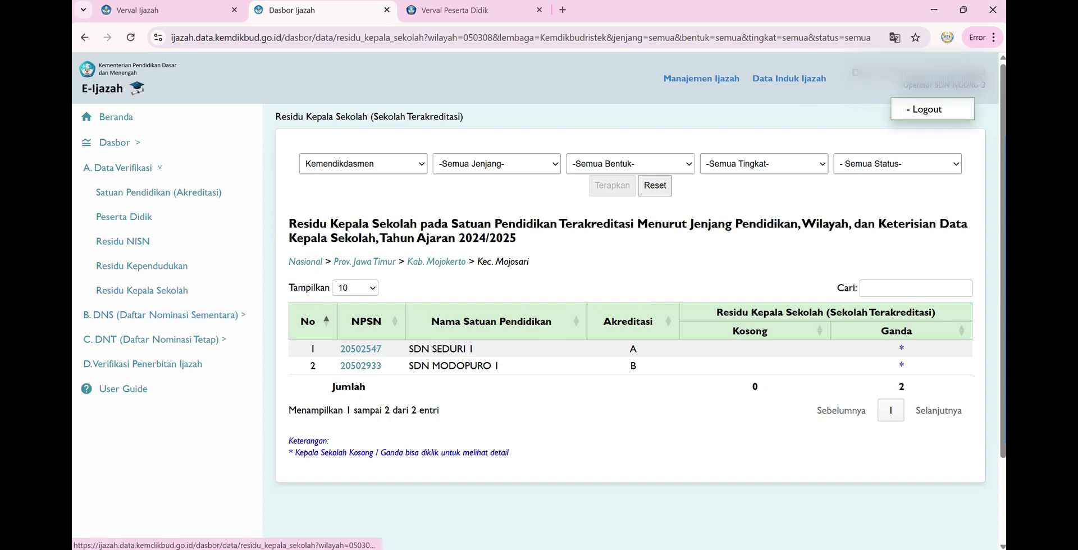
click(938, 110)
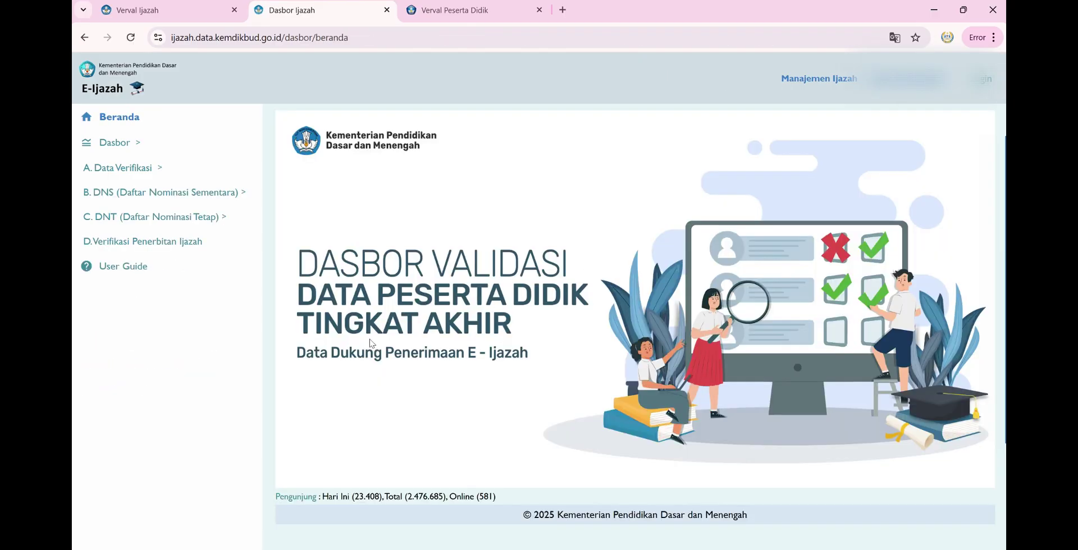
Open the Peserta Didik verification data and drill down through Prov. Jawa Timur and Kab. Mojokerto to Kec. Ngoro.
click(145, 170)
click(138, 214)
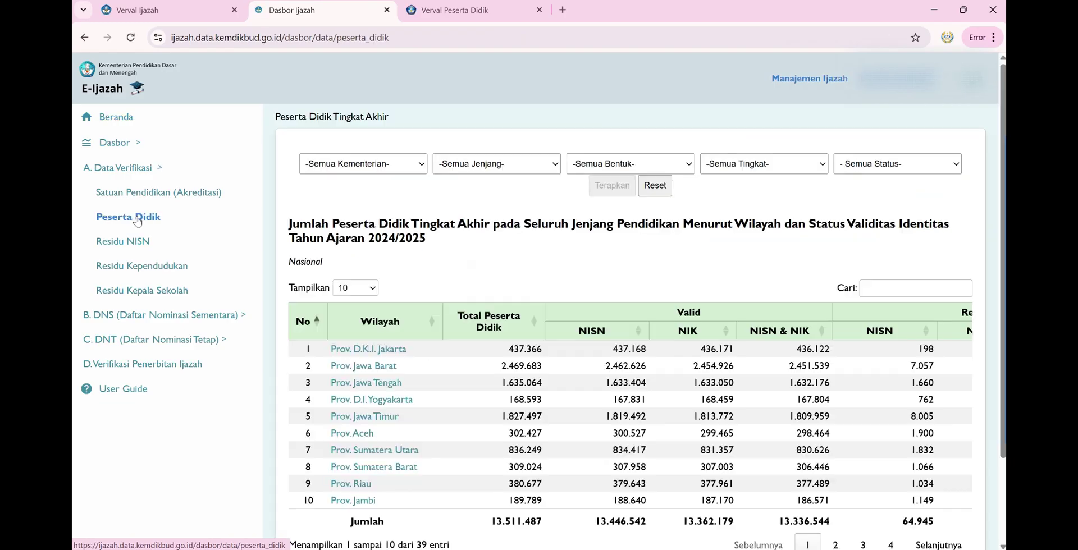
click(373, 417)
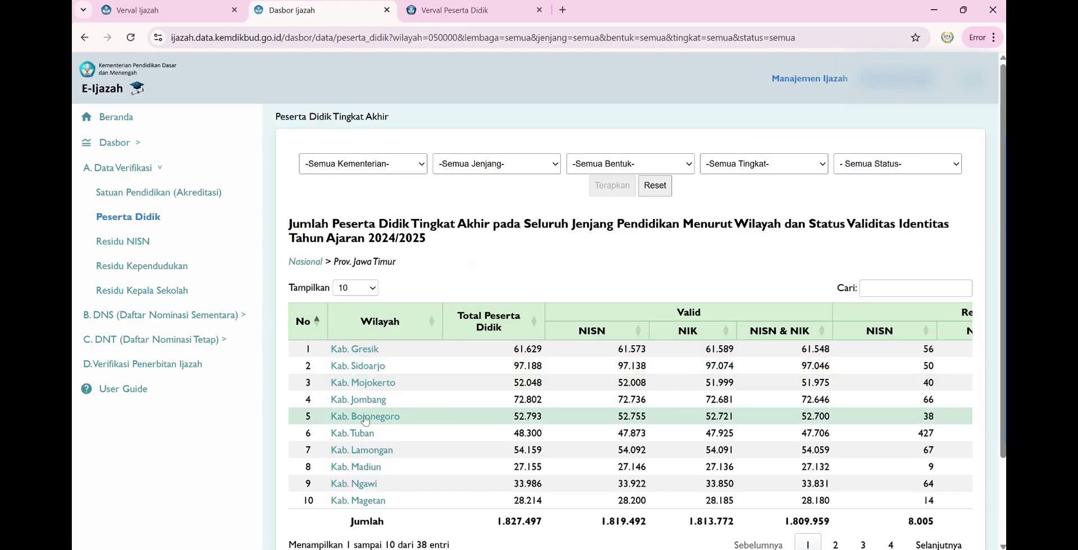
click(371, 387)
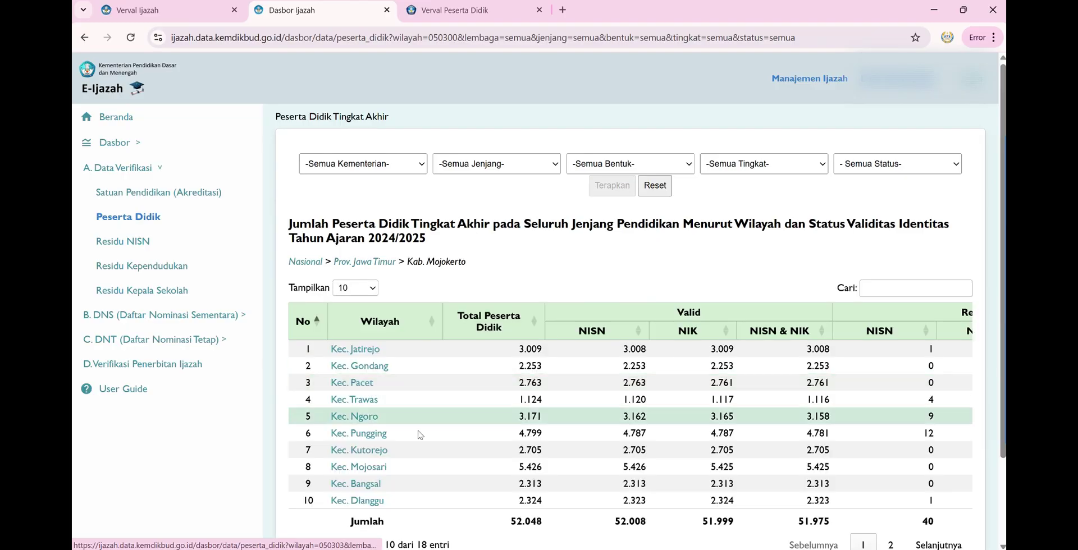
click(364, 416)
click(367, 365)
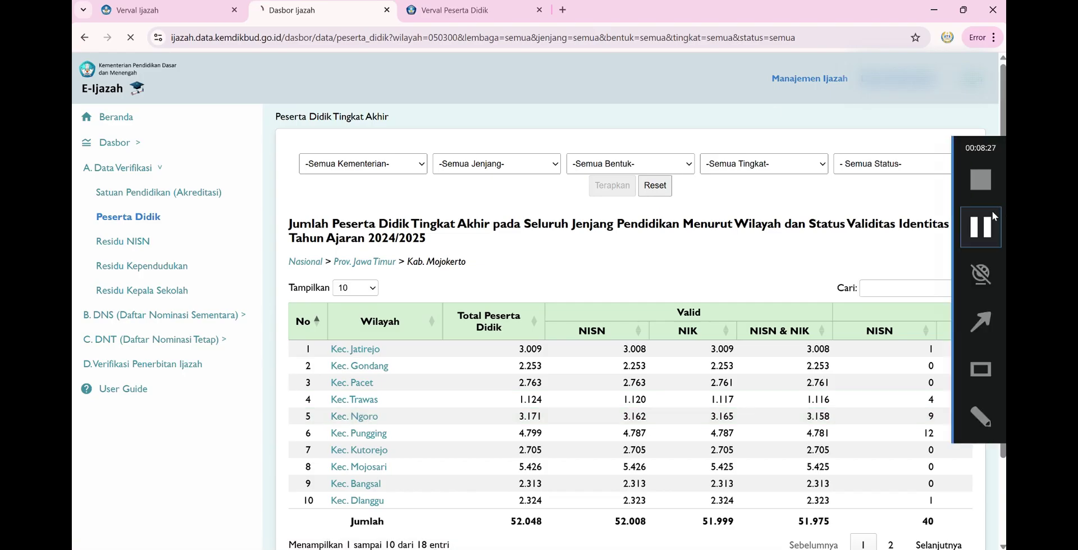
Search the Peserta Didik table for "SDN NGORO 3" and check the school's valid and residue NISN and NIK columns.
click(869, 288)
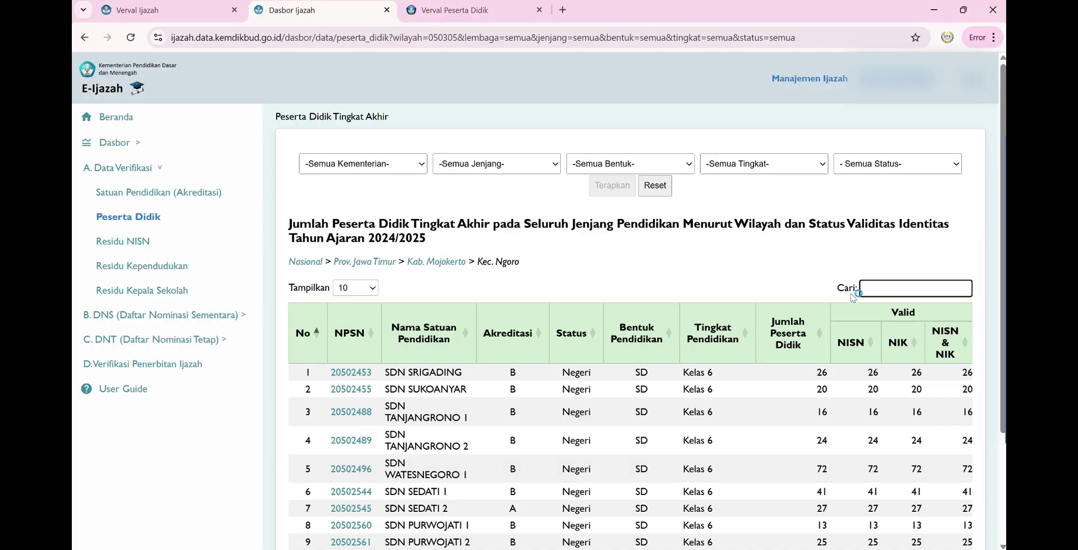
text(SDN NGO)
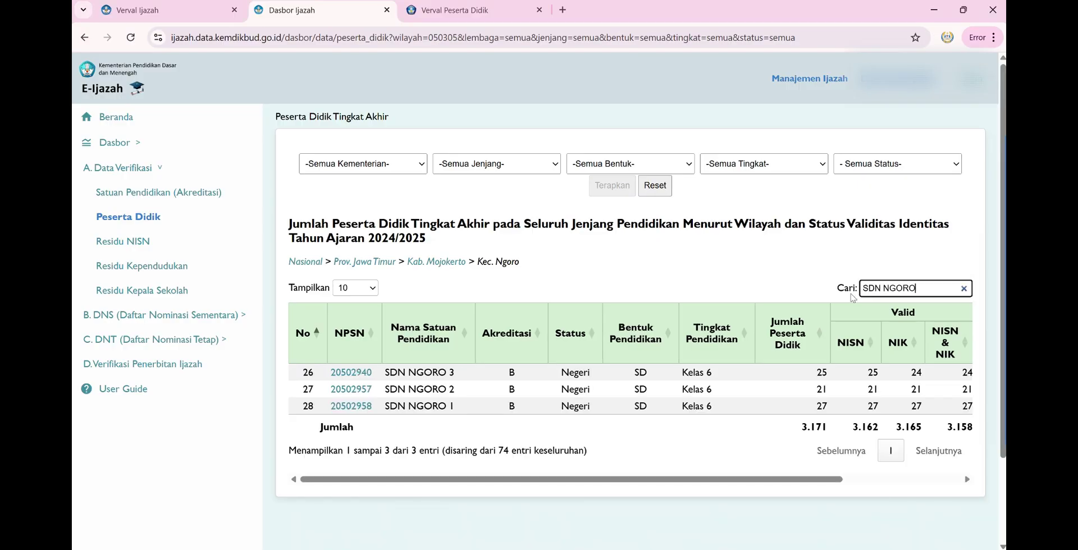
text(RO 3)
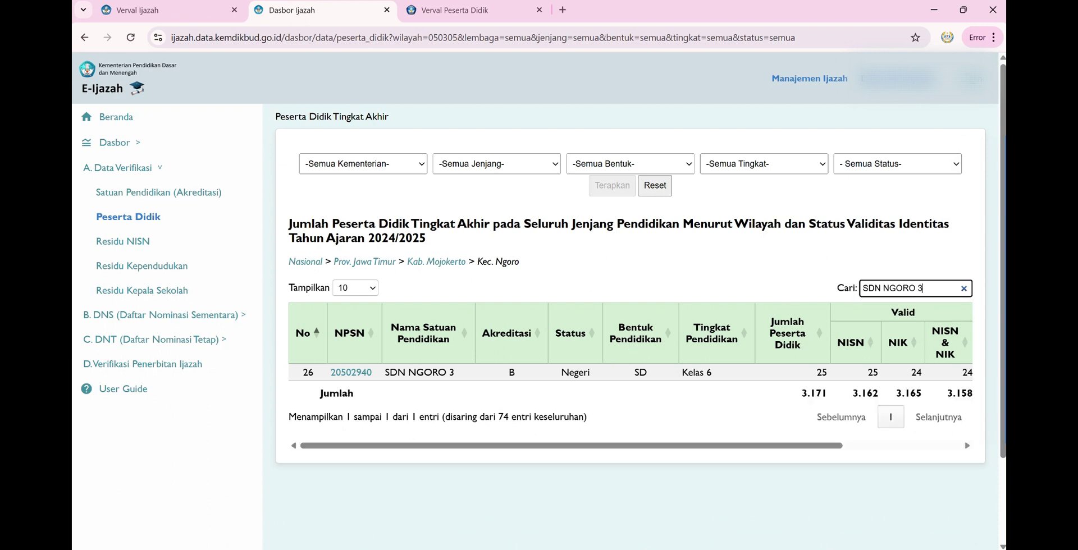
click(435, 373)
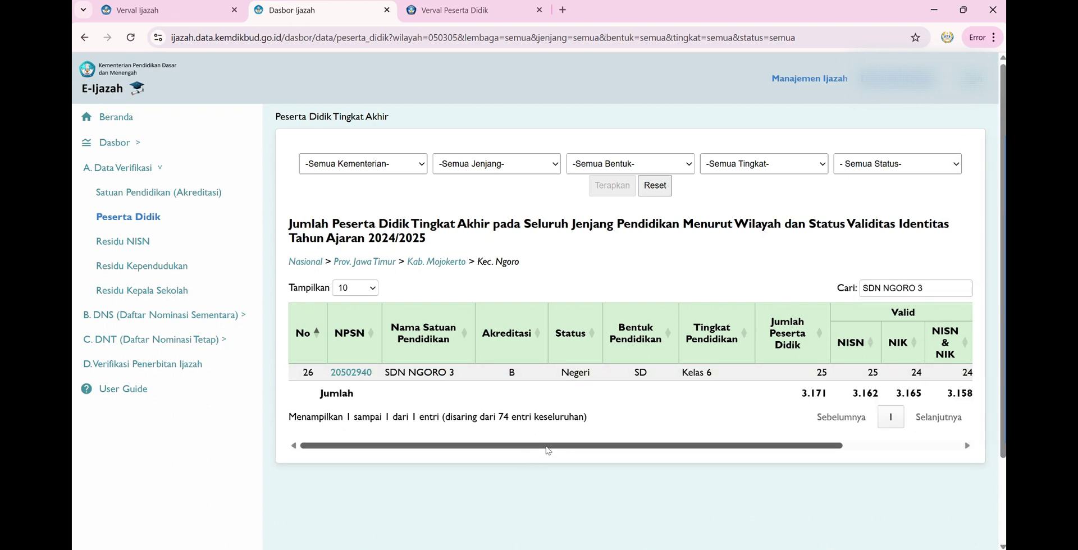
drag(543, 445, 798, 385)
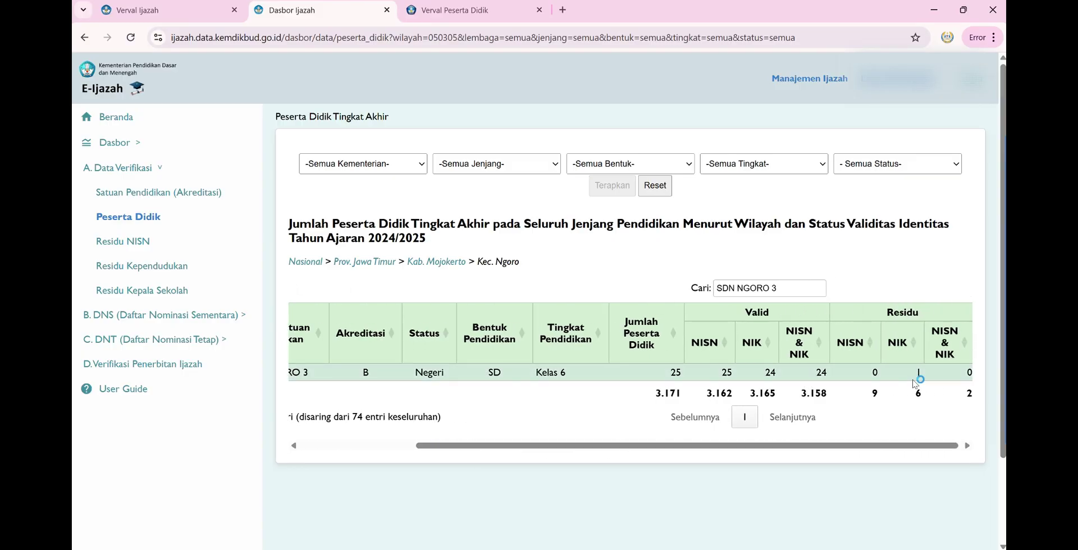
drag(856, 446, 741, 446)
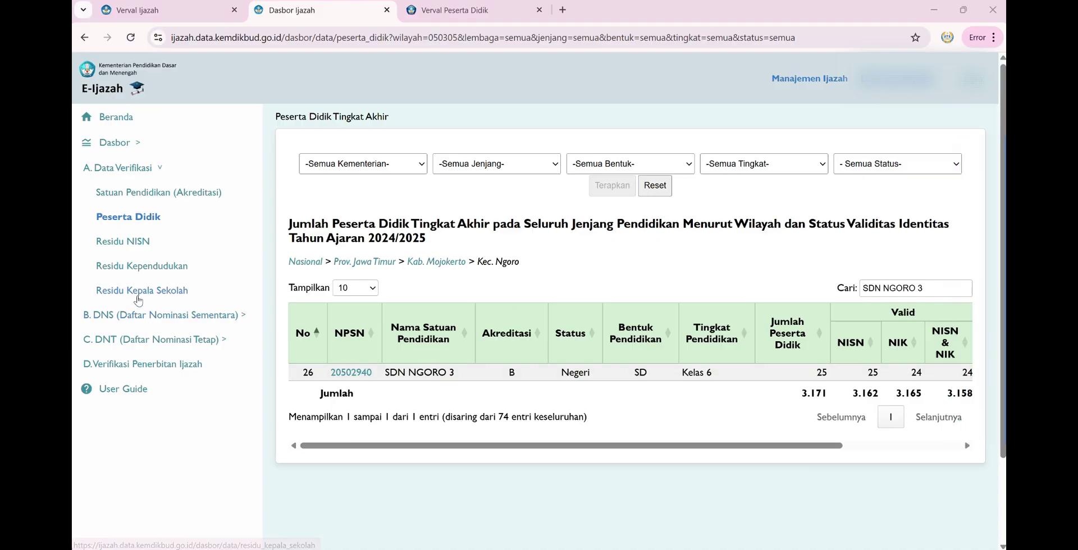
Open the Residu Kependudukan data and drill down through Prov. Jawa Timur and Kab. Mojokerto to Kec. Ngoro.
click(141, 273)
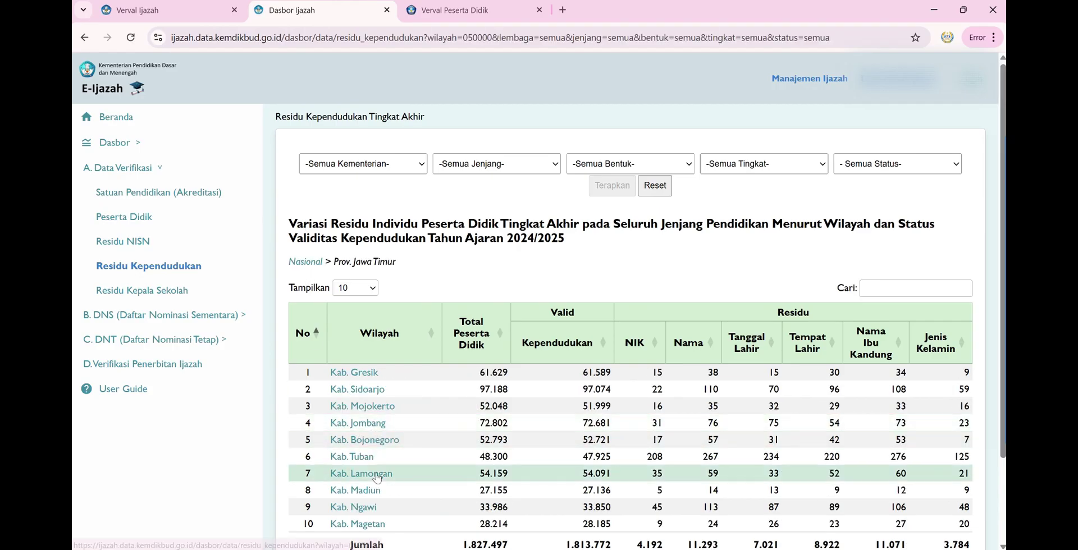
click(369, 412)
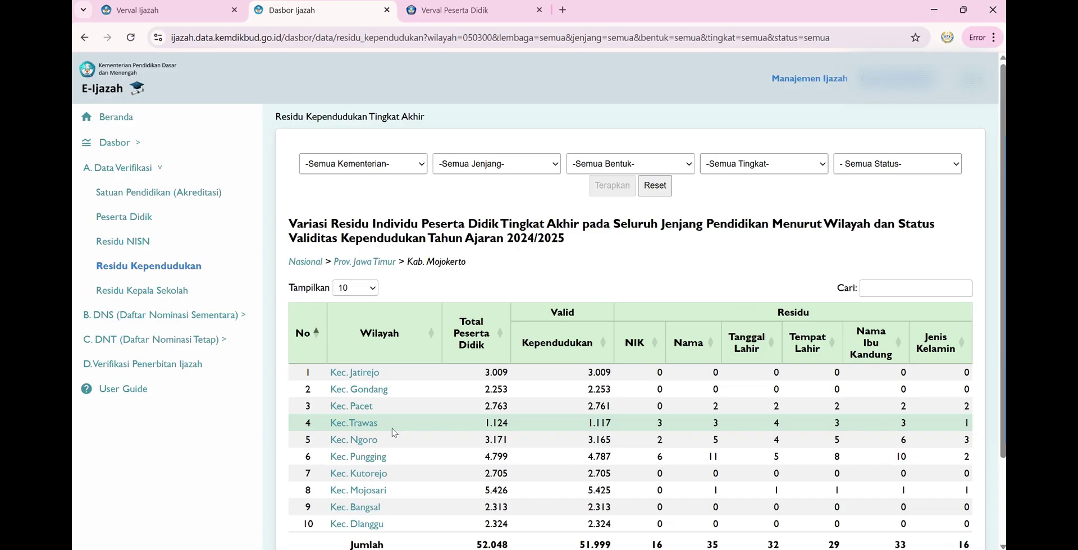
click(353, 442)
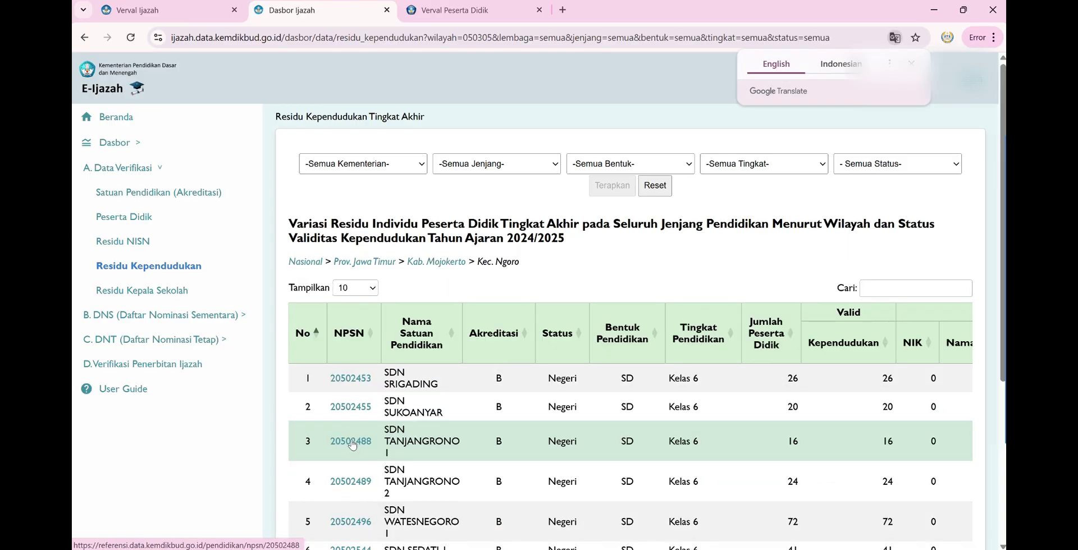
Search the Residu Kependudukan table for "SDN ngoro 3" and examine the school's residue columns from NIK to Jenis Kelamin.
click(900, 288)
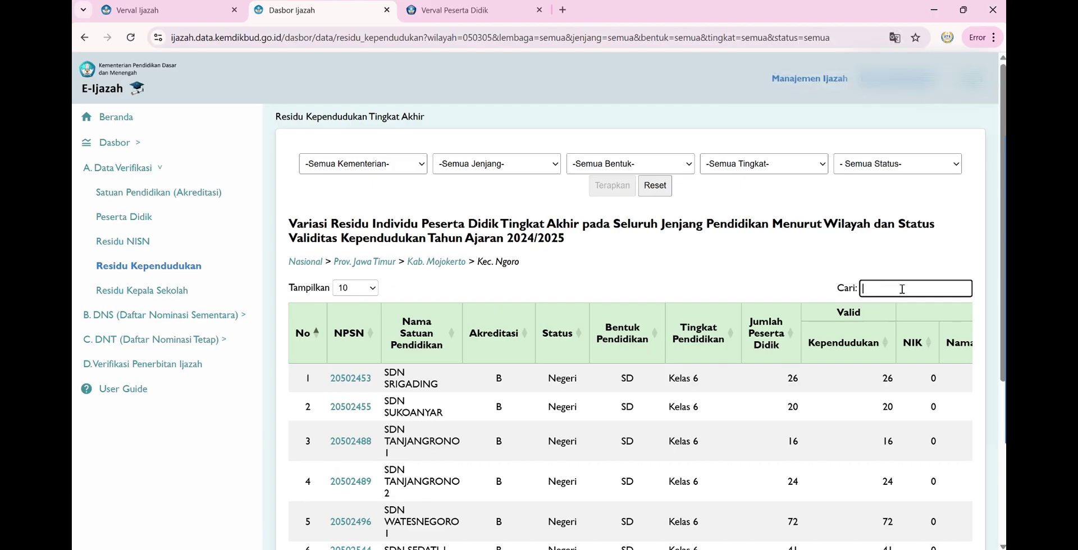
text(SDN ngoro )
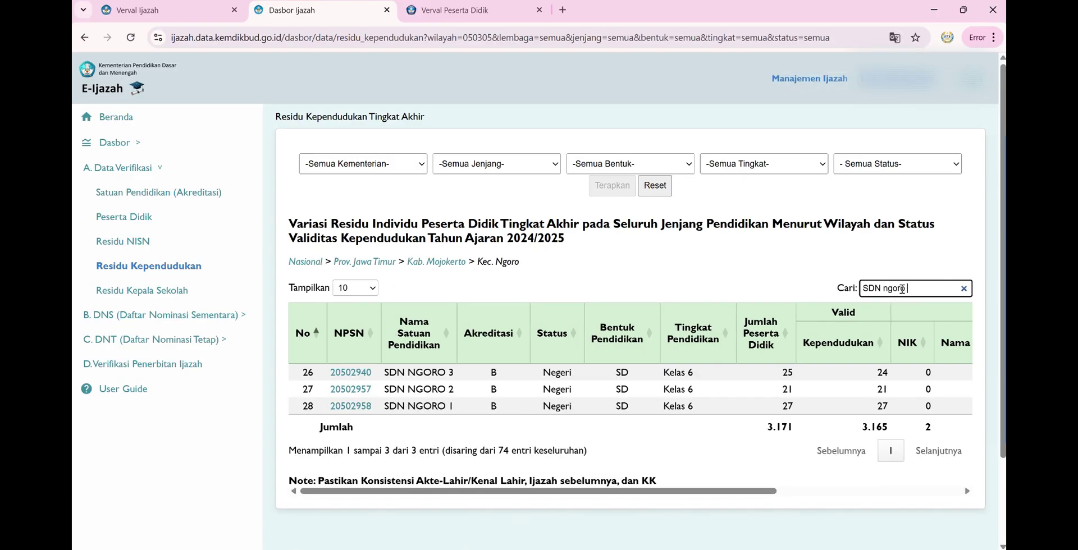
text(3)
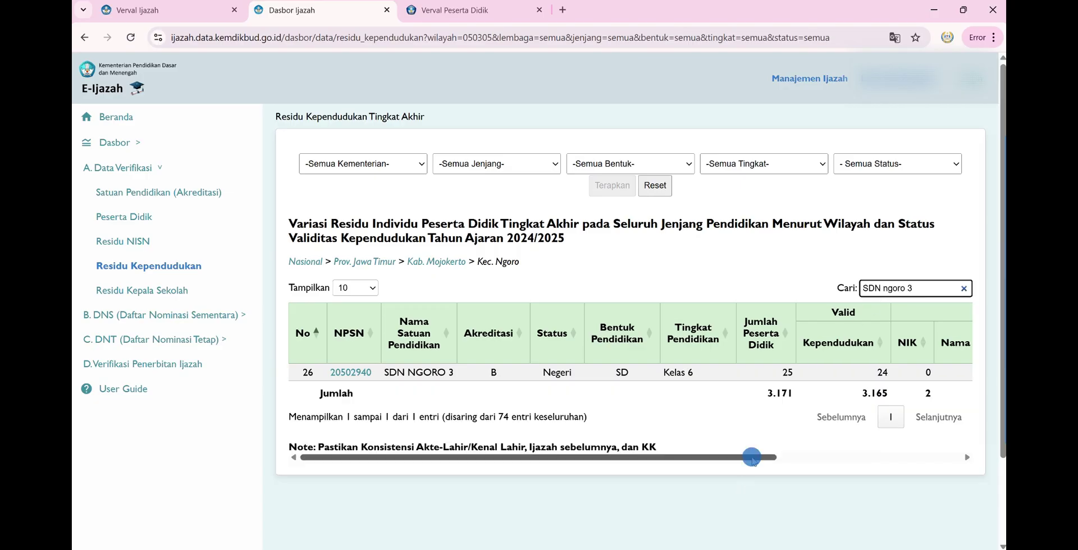
drag(751, 457, 951, 469)
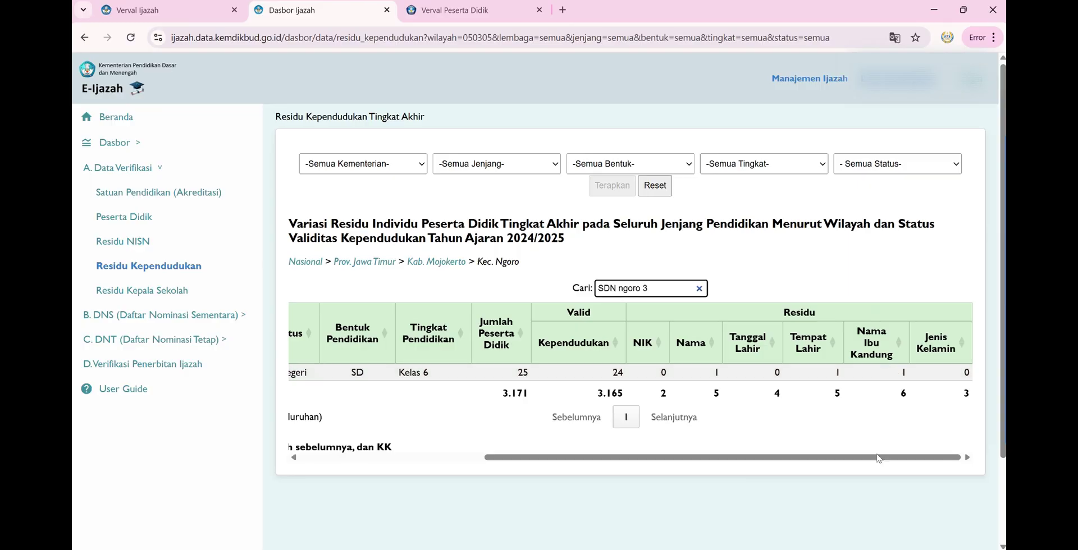
drag(868, 459, 683, 460)
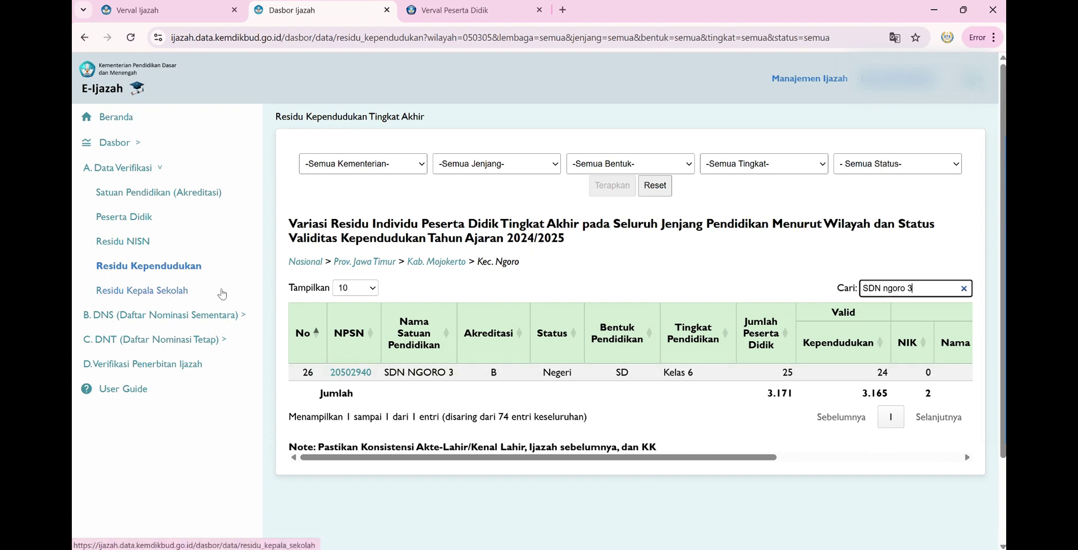
Open the Residu DNS data and drill down through Prov. Jawa Timur and Kab. Mojokerto to Kec. Ngoro.
click(238, 316)
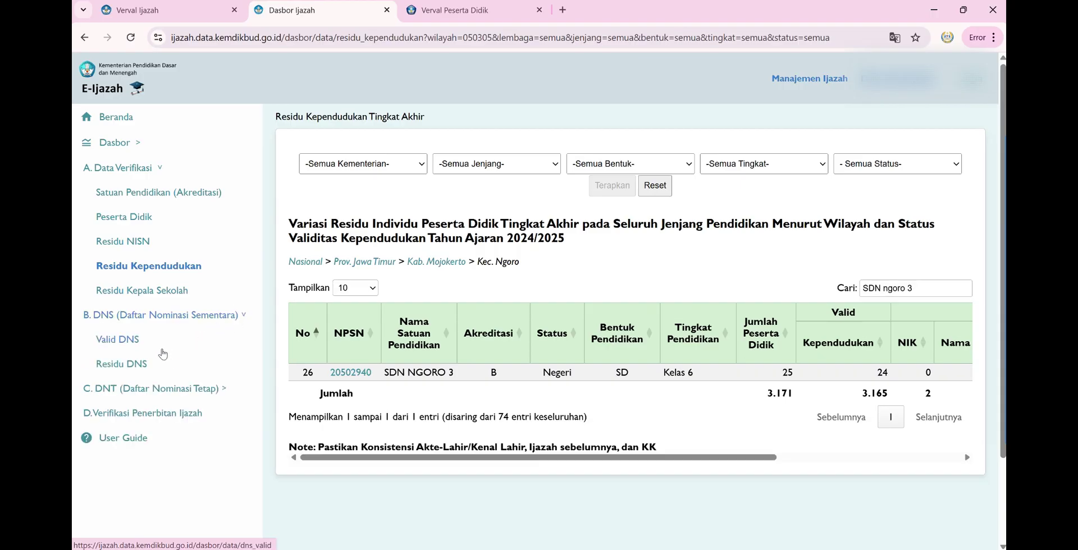
click(132, 370)
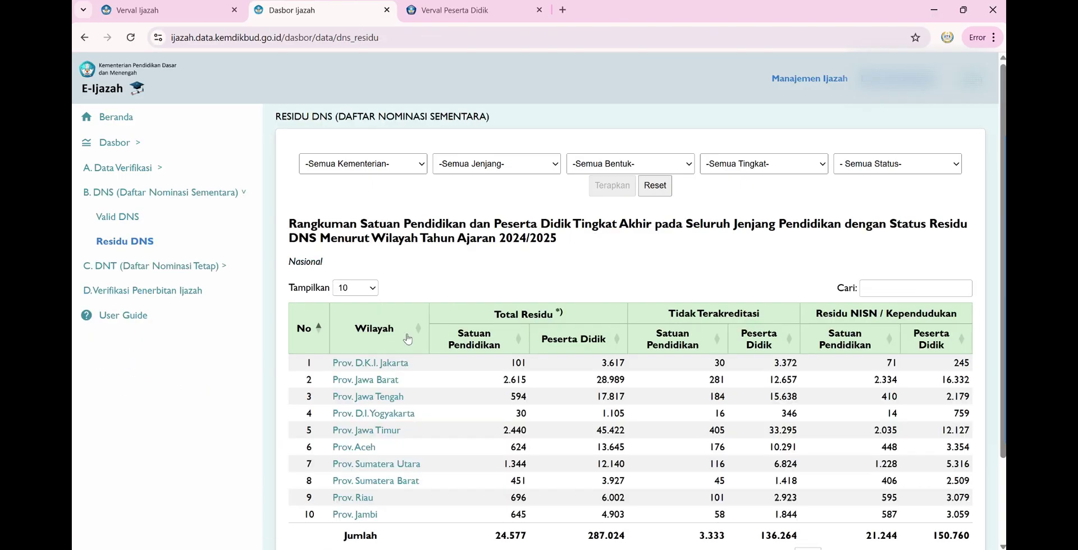
click(384, 431)
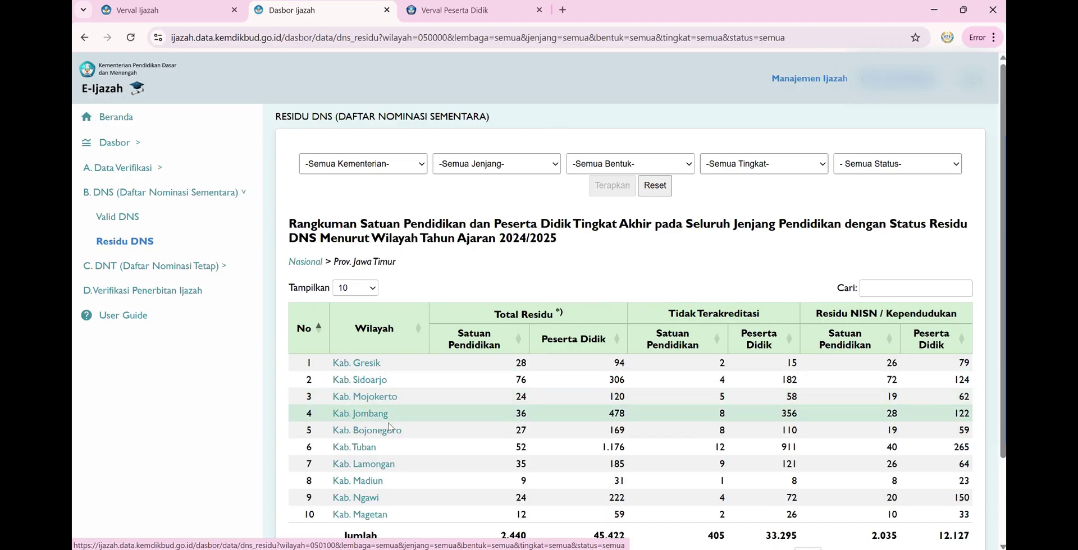
click(372, 398)
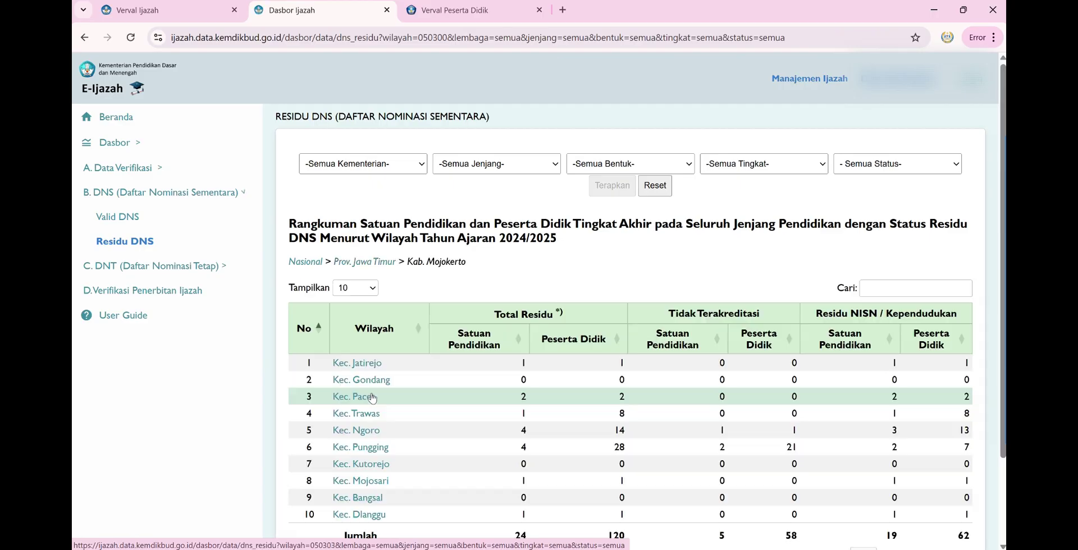
click(373, 433)
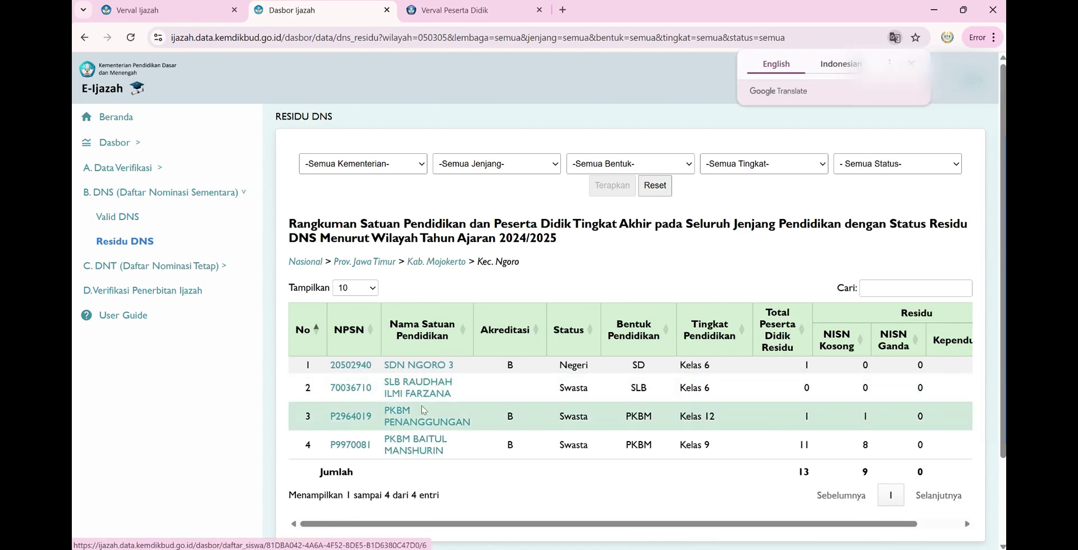
Open the residue student list of SDN NGORO 3 and highlight the listed student's row from number to NISN.
click(438, 367)
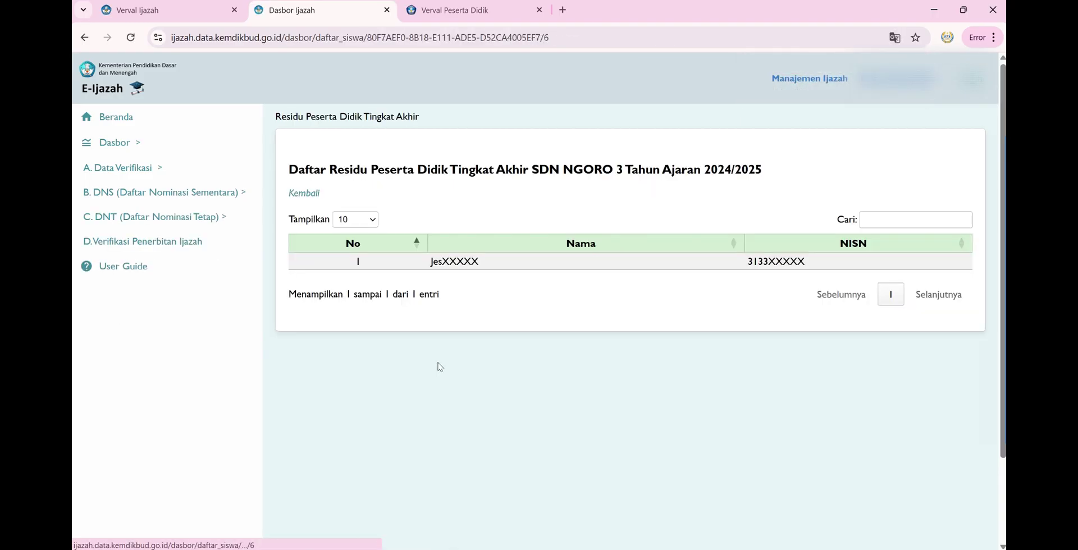
click(344, 259)
drag(345, 260, 820, 267)
click(819, 267)
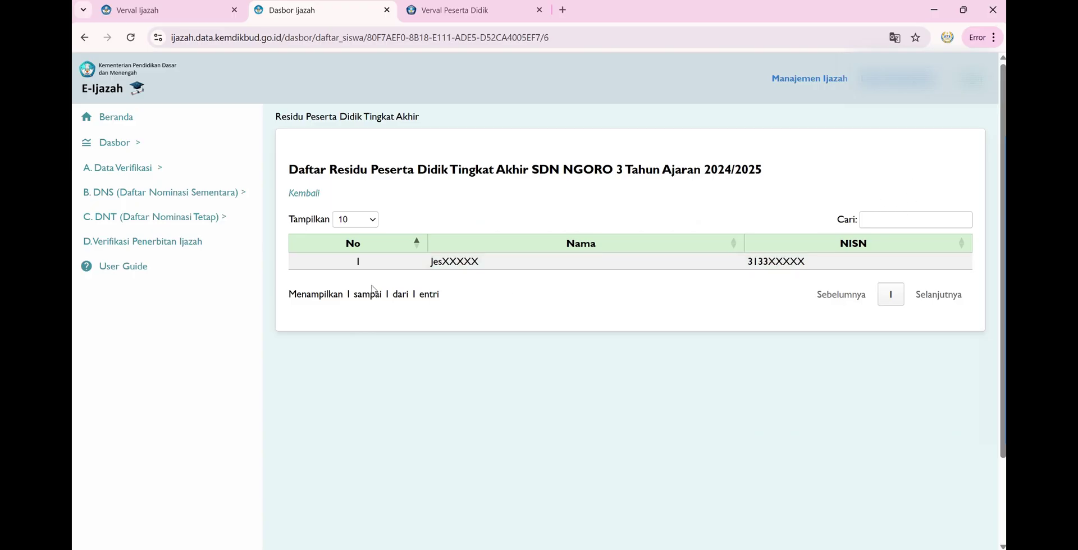
drag(334, 264, 818, 268)
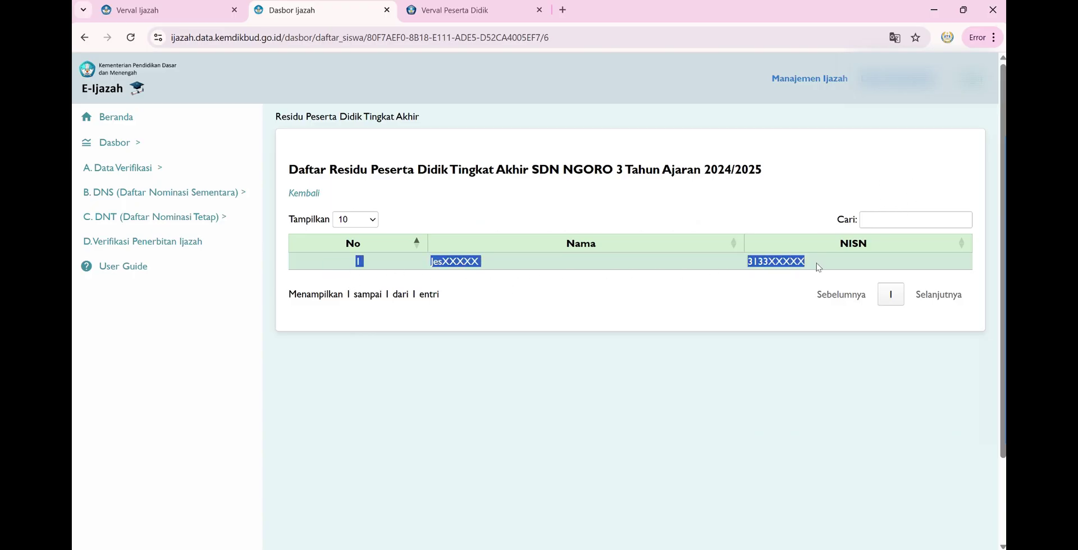